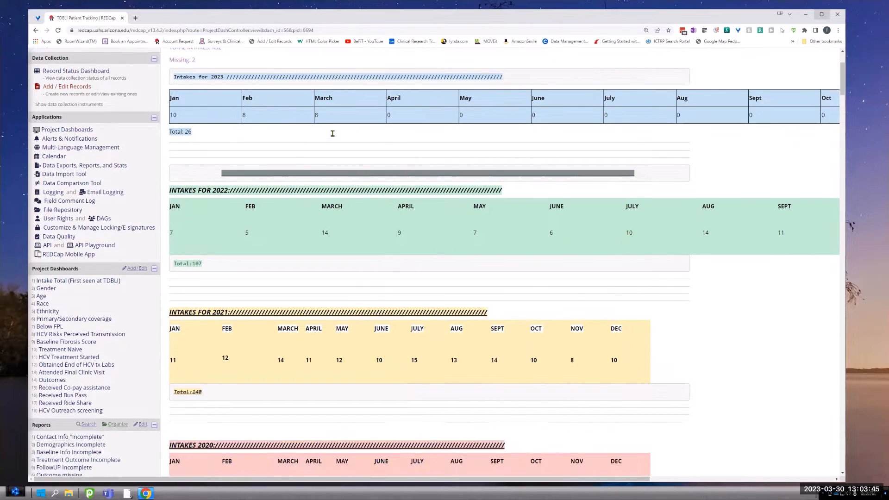
Look through the yearly intake tables on the Intake Total (First seen at TDBLI) dashboard, from 2023 back to before 2019.
scroll(331, 134, up, 3)
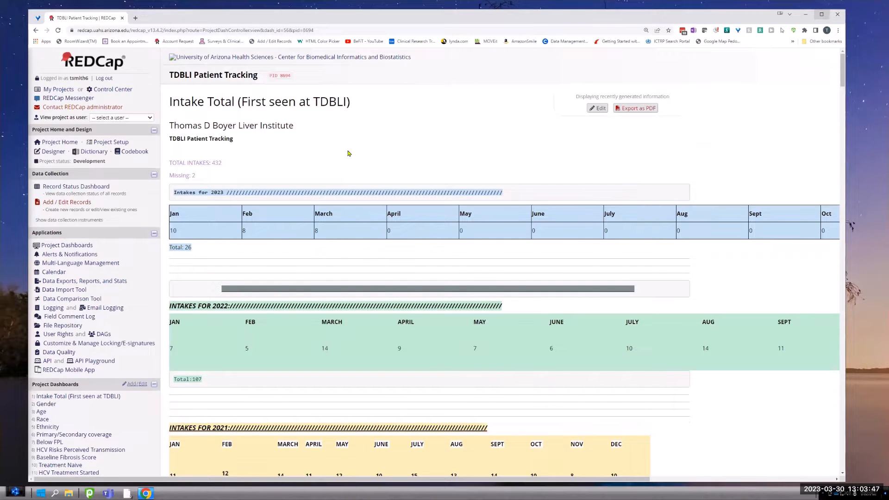
scroll(292, 212, down, 2)
scroll(292, 212, down, 2)
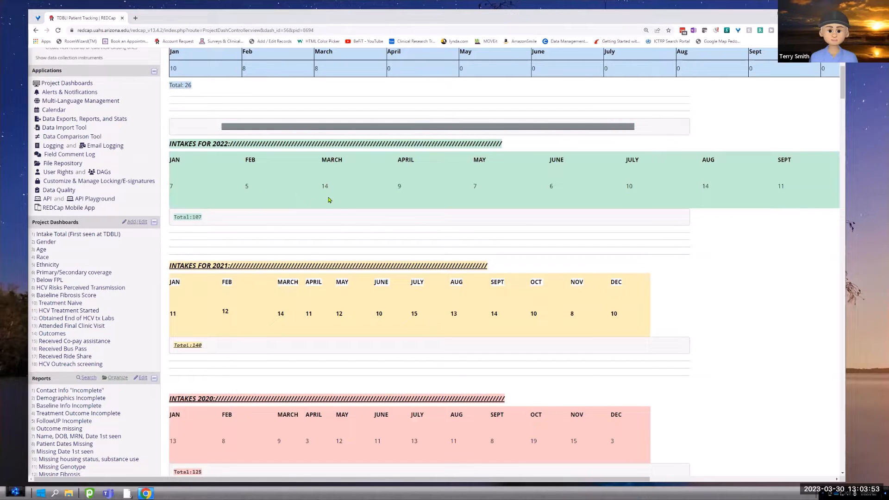
scroll(315, 196, down, 7)
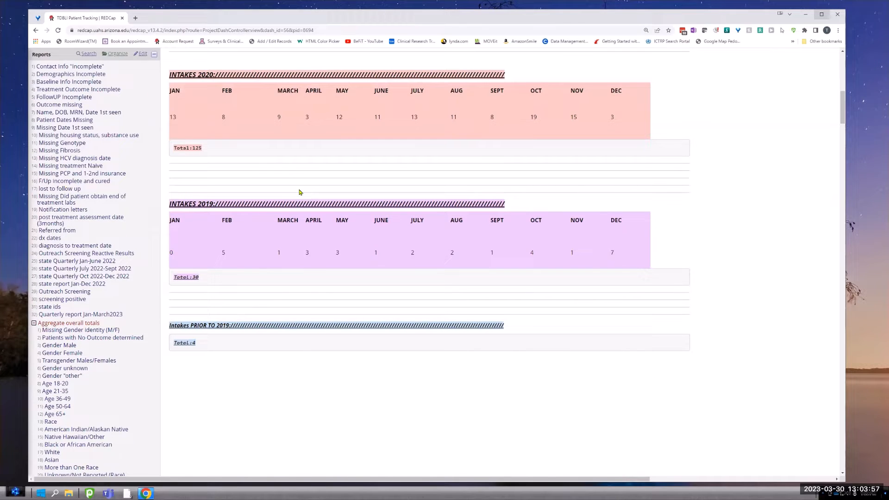
scroll(285, 170, up, 4)
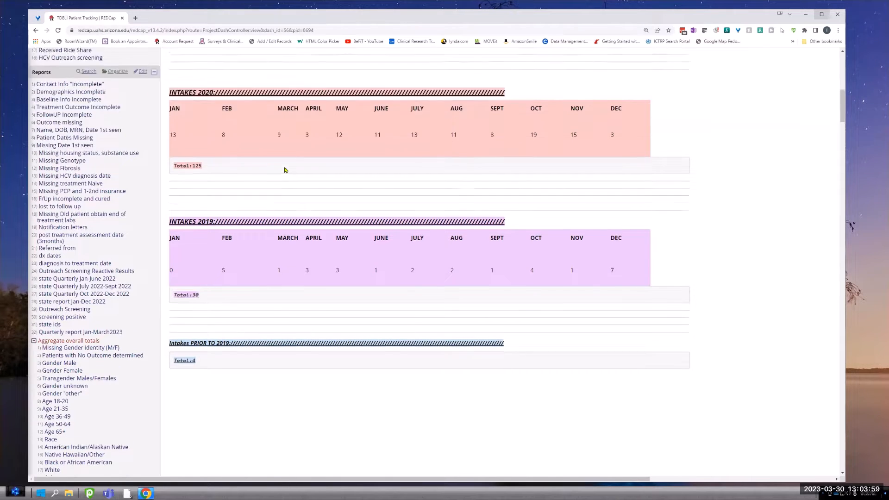
scroll(285, 170, up, 4)
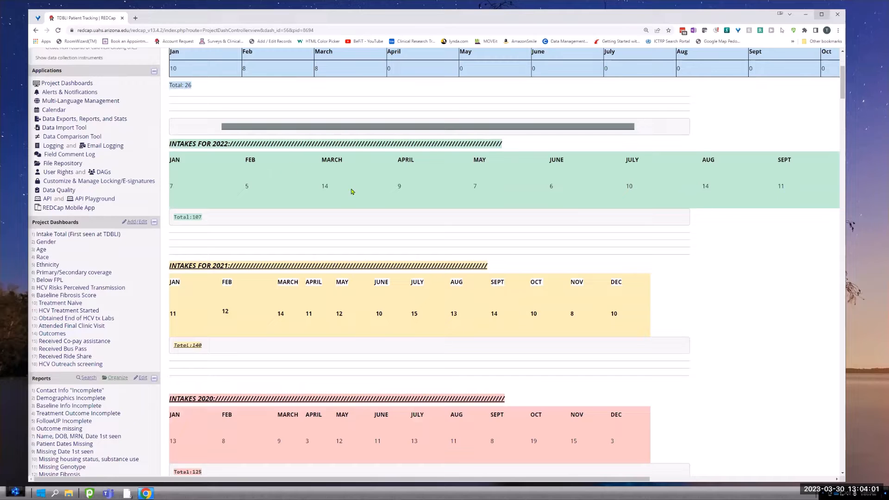
scroll(318, 170, up, 4)
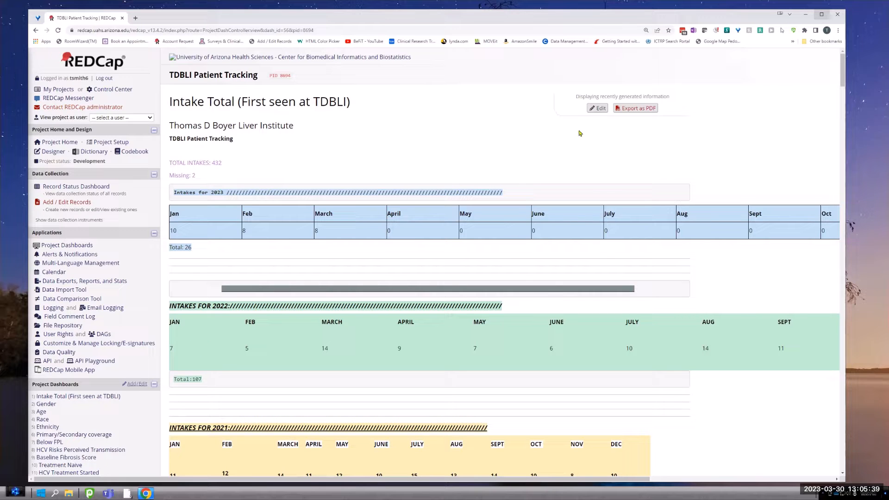
Open the Intake Total dashboard for editing and review the aggregate-count smart functions in its yearly intake tables.
click(597, 108)
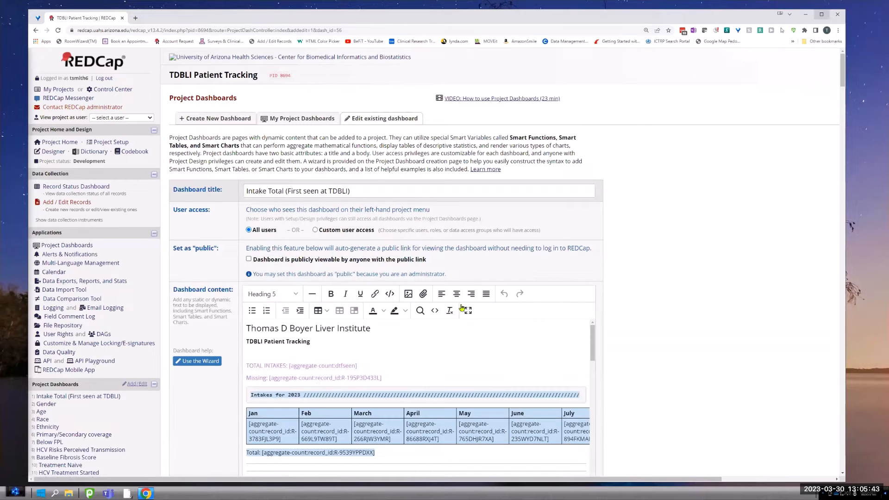
scroll(457, 339, down, 5)
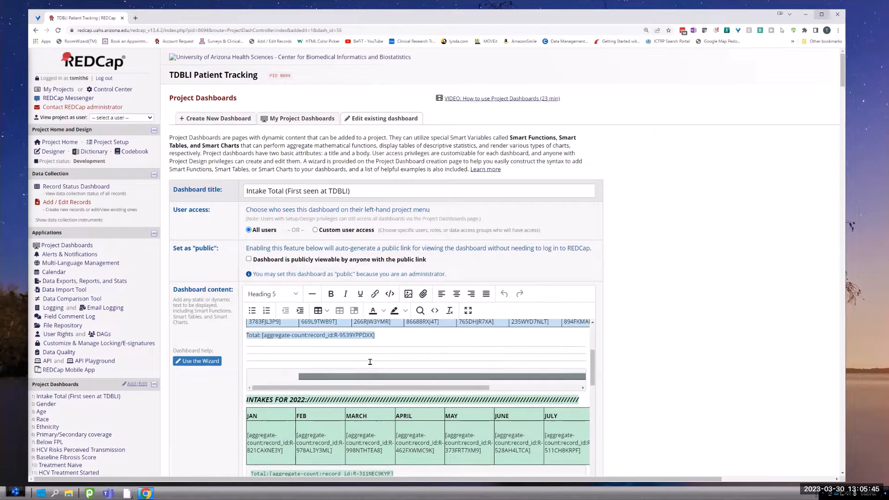
scroll(370, 361, up, 3)
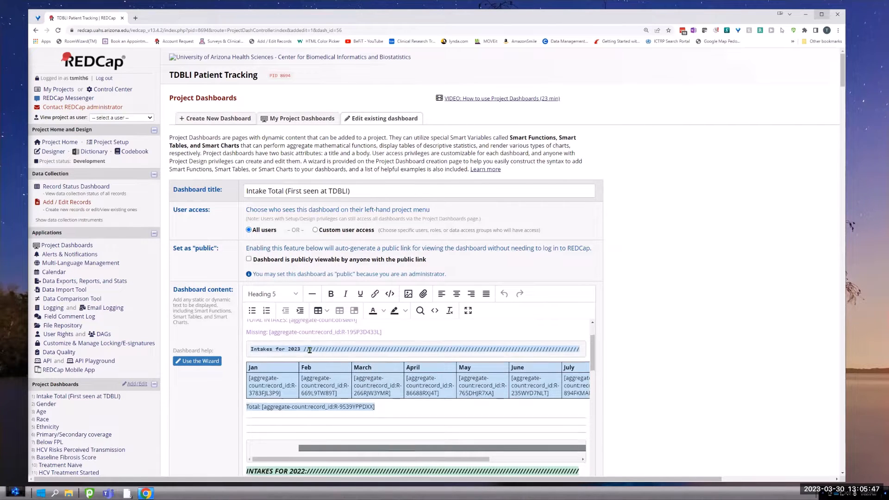
scroll(309, 350, up, 2)
scroll(361, 355, down, 4)
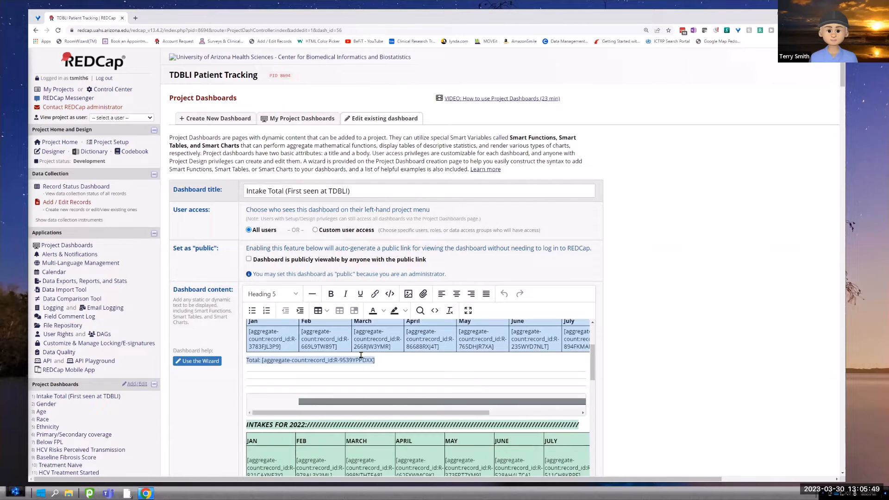
scroll(361, 355, down, 3)
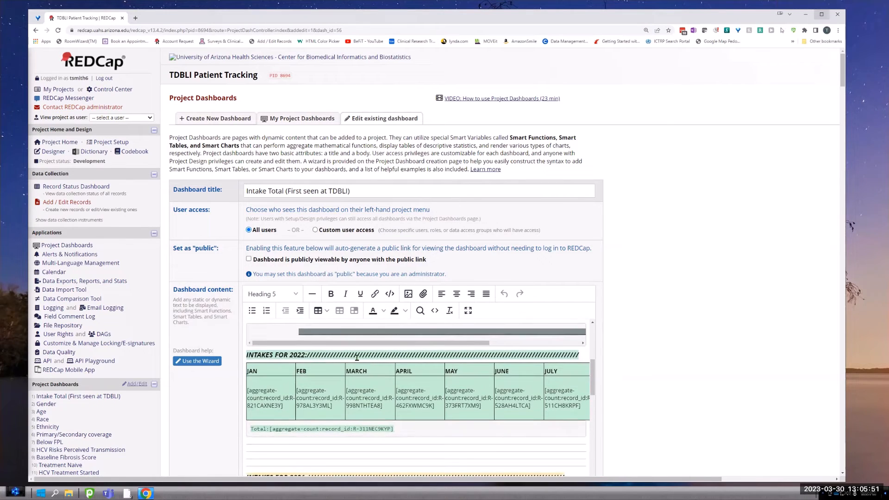
scroll(356, 358, down, 4)
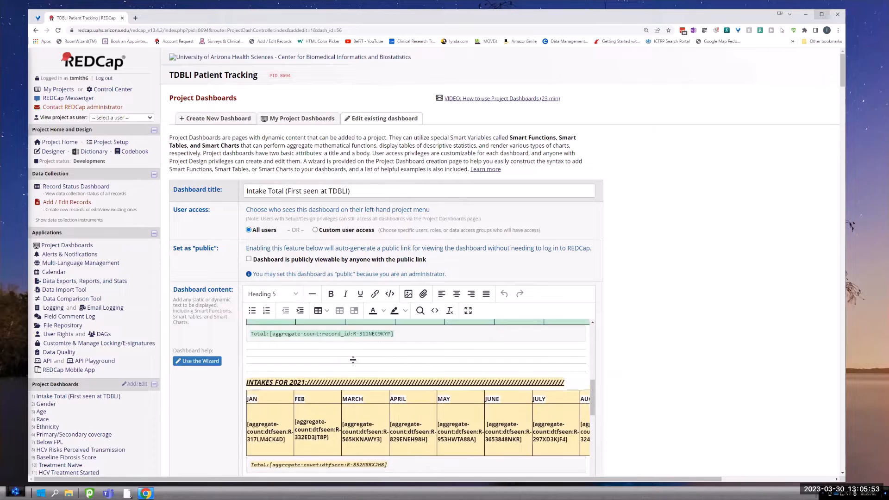
scroll(354, 359, up, 4)
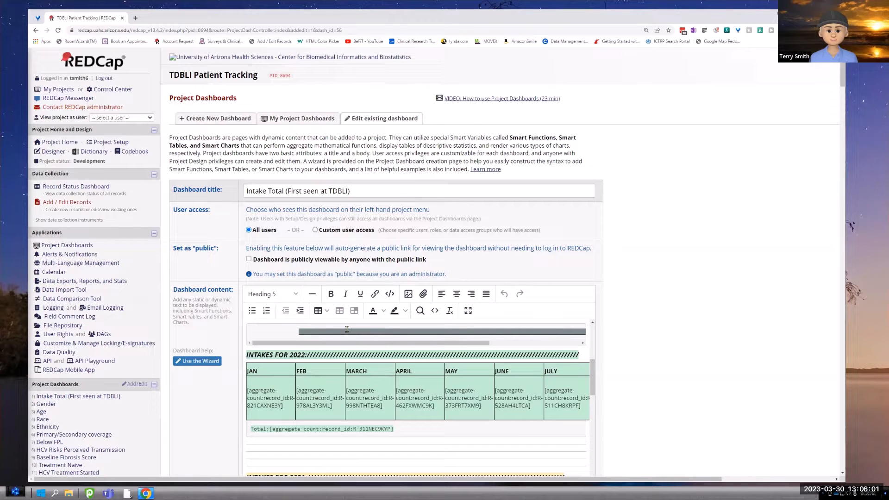
scroll(244, 368, down, 3)
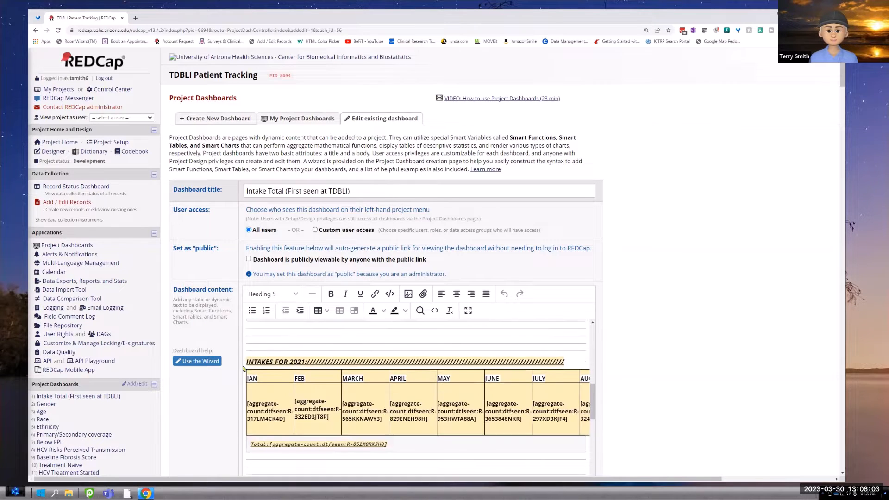
scroll(244, 369, down, 5)
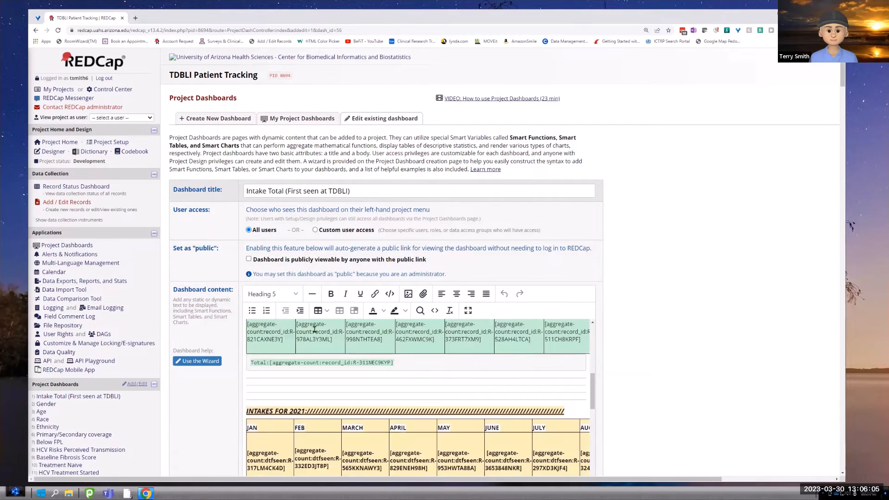
scroll(683, 275, down, 2)
scroll(683, 276, down, 3)
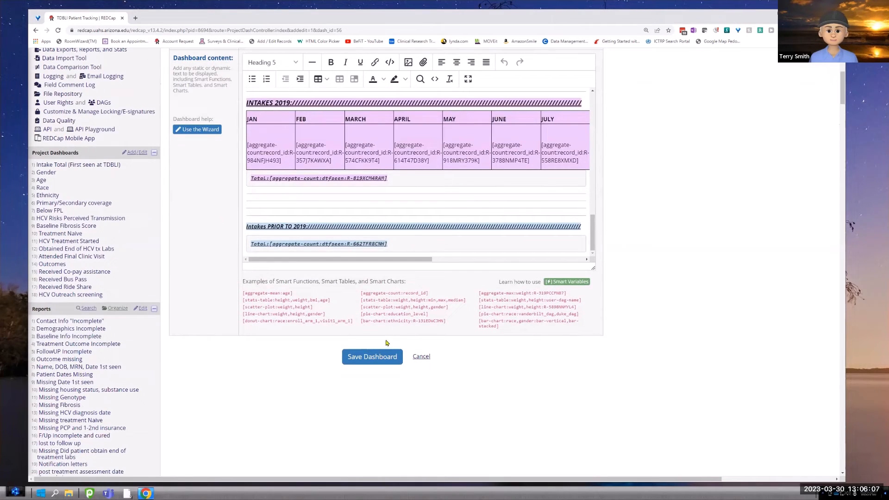
scroll(343, 288, up, 5)
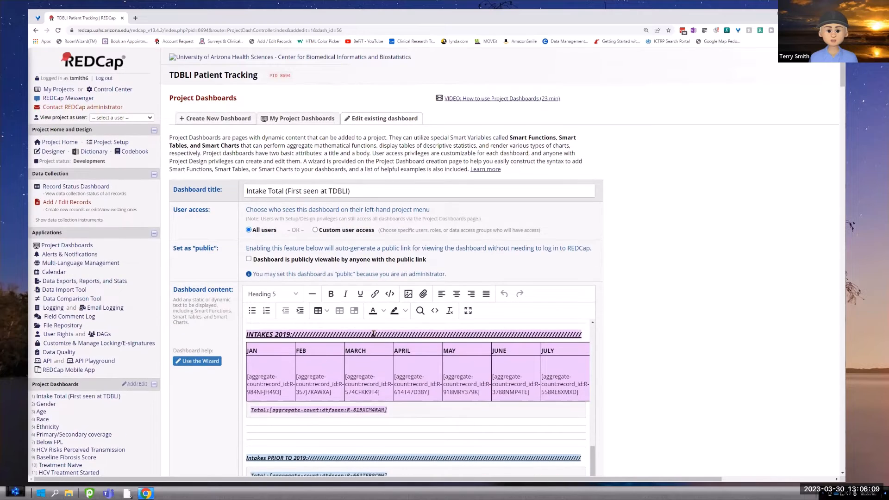
scroll(371, 356, up, 10)
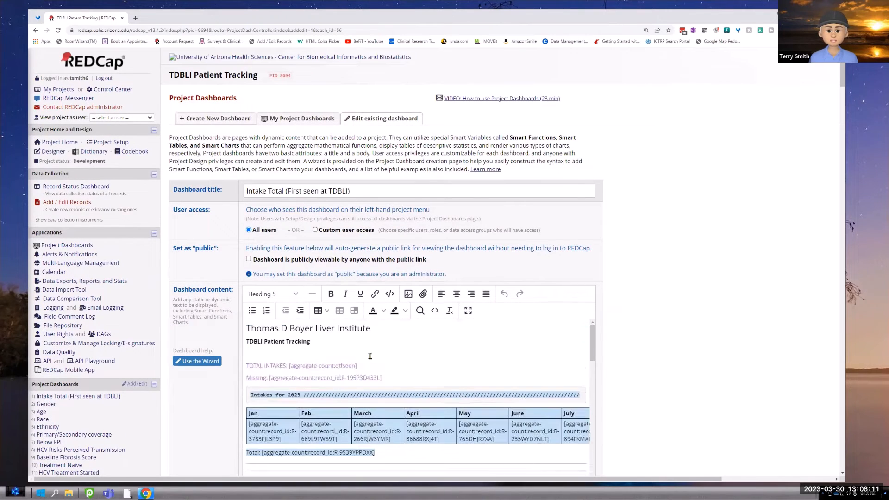
Show the table editing options available for the green 2022 intake table, including the insert-table grid.
scroll(370, 356, down, 5)
right_click(355, 337)
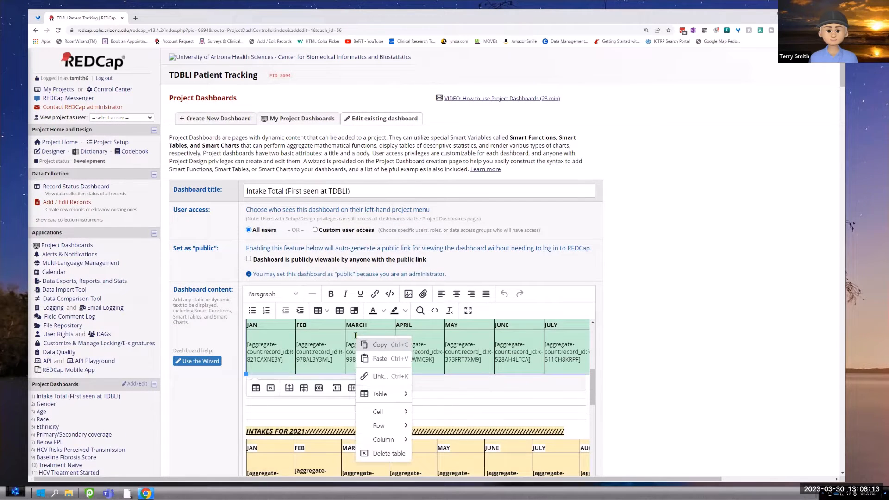
mouse_move(385, 397)
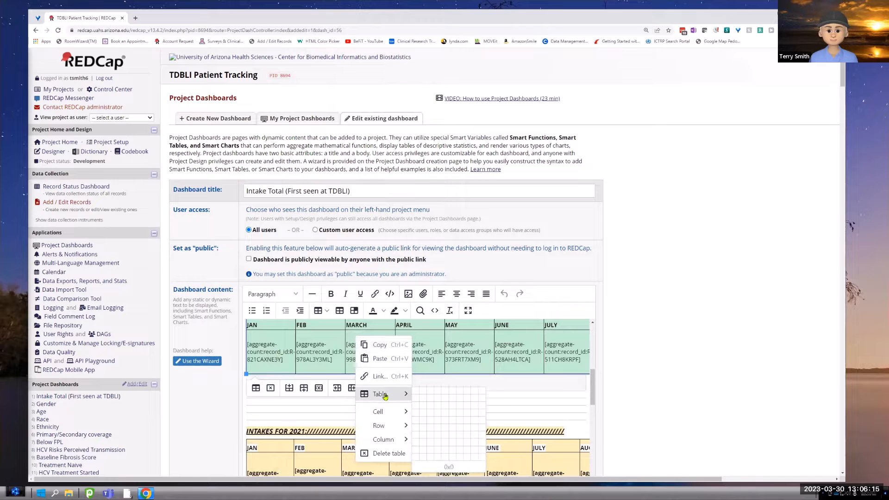
click(295, 405)
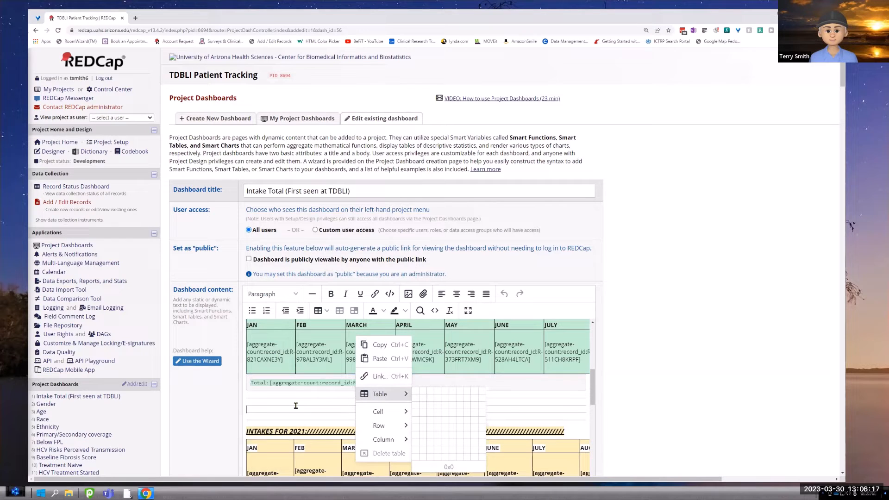
click(272, 349)
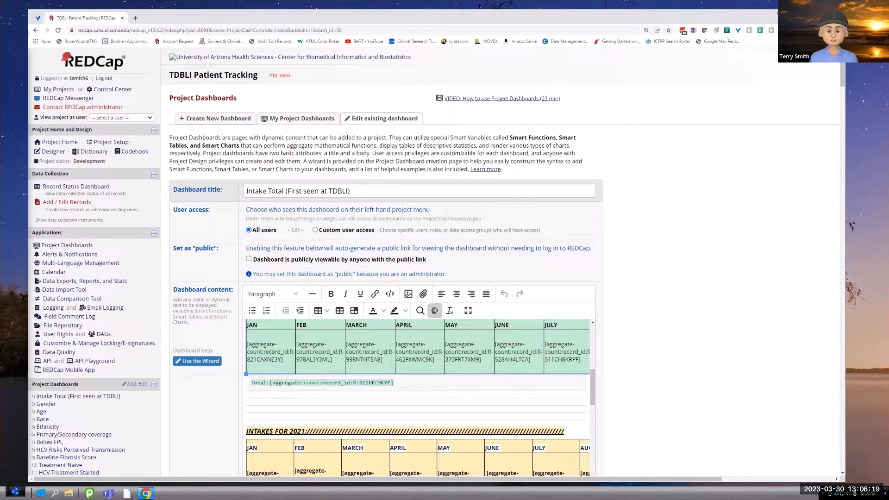
Open the dashboard content's source code and examine the cell styling and smart functions of the 2023 table.
click(435, 310)
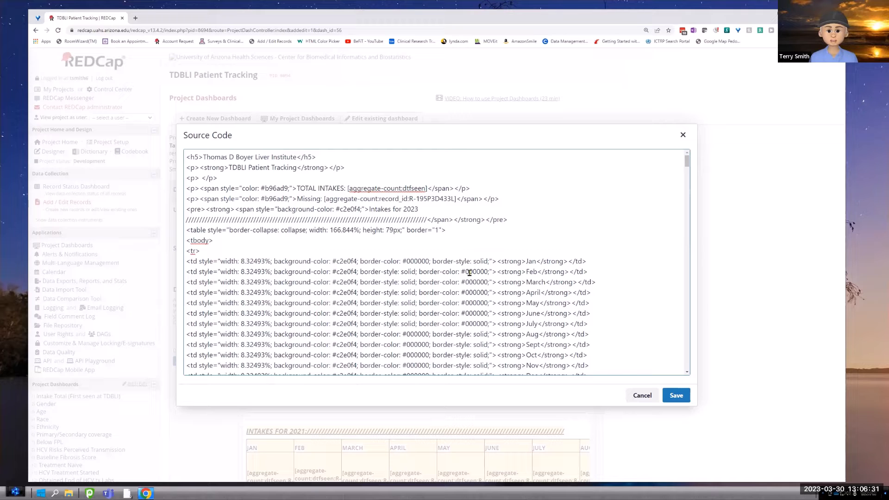
scroll(467, 275, down, 1)
scroll(467, 275, down, 4)
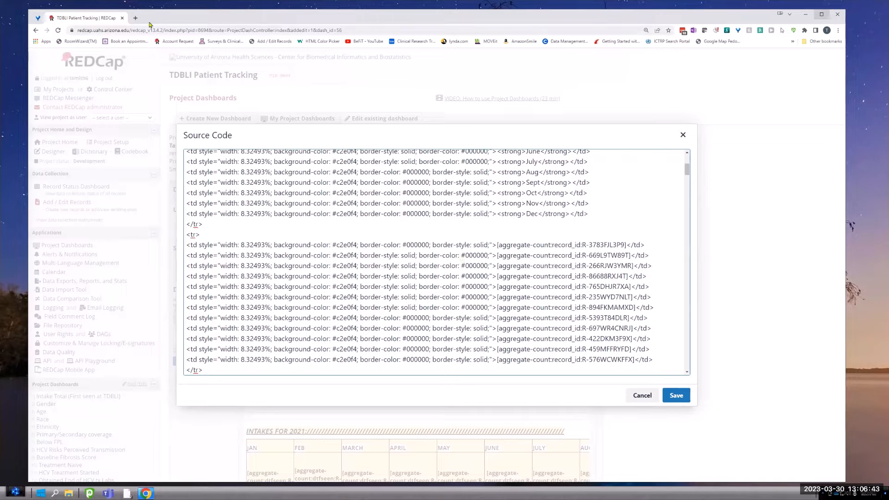
Search the web for "html color black" in a separate browser tab, and return to the REDCap source code.
key(ctrl+t)
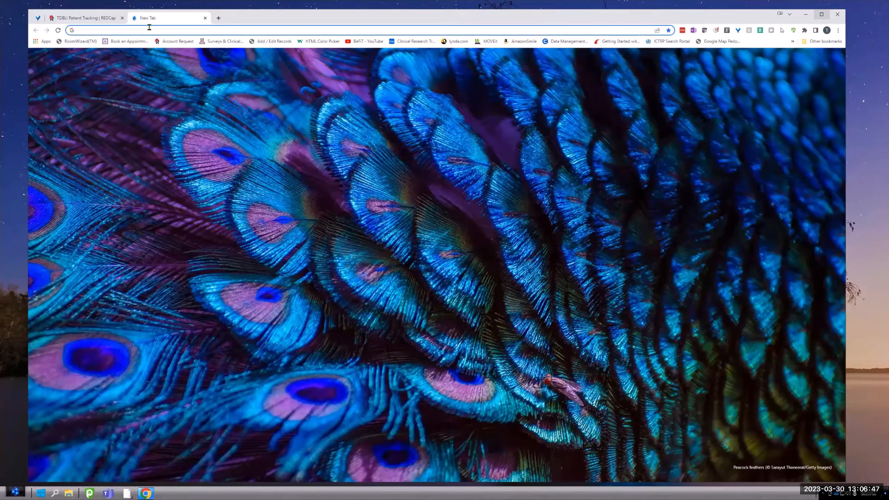
text(html color black)
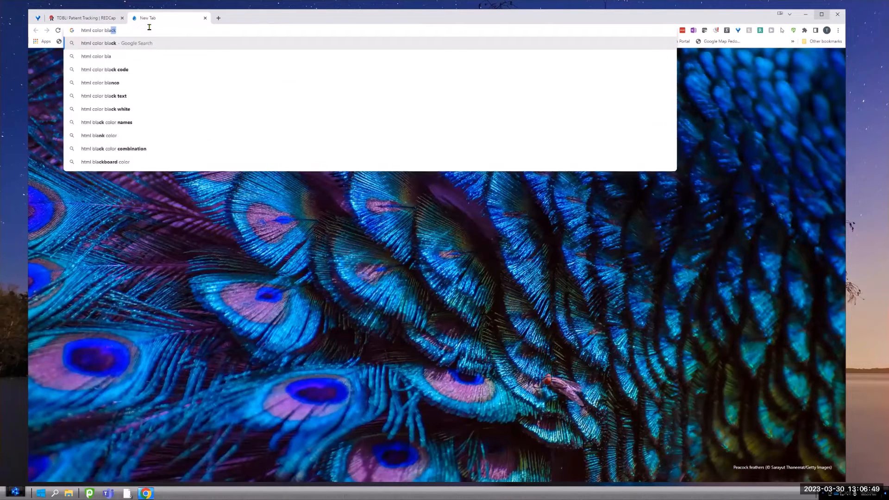
key(Return)
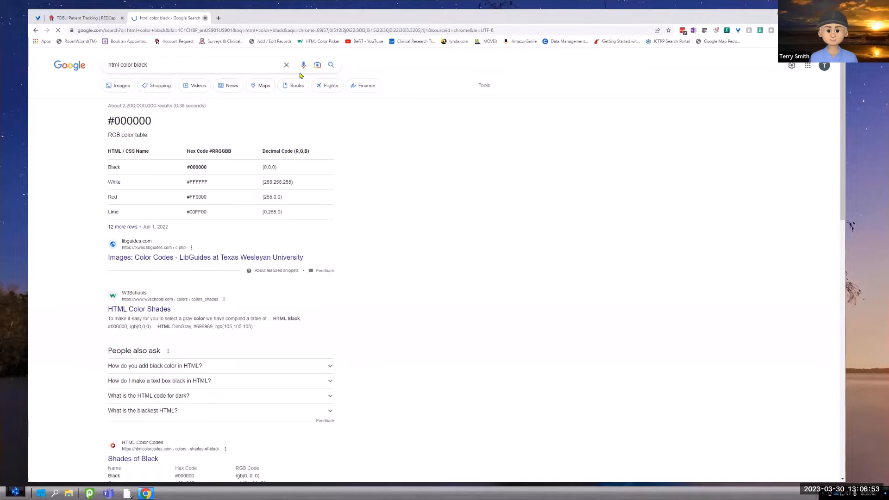
key(ctrl+w)
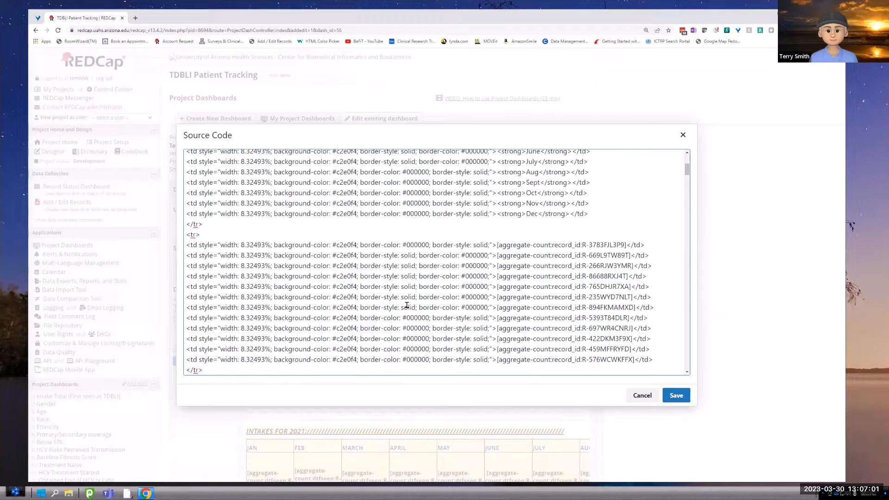
Examine the 2023 table's opening tag with its border attribute, and its rows of smart functions in the source code.
scroll(435, 284, up, 5)
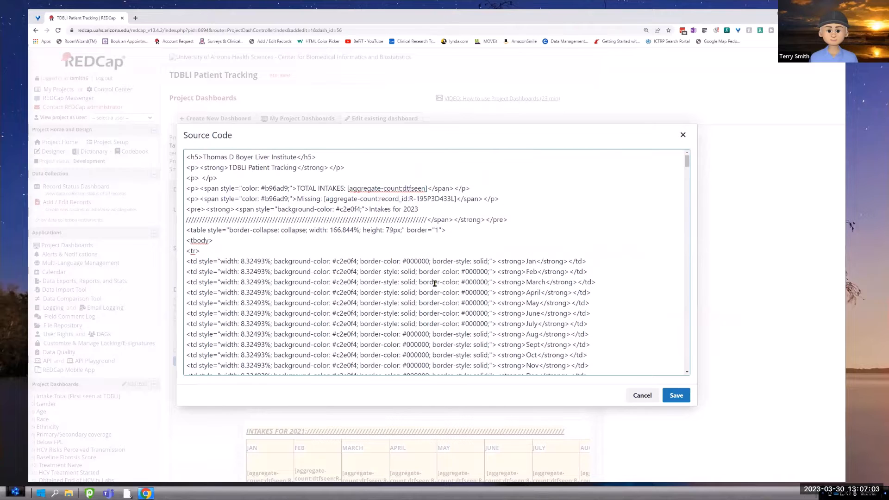
click(438, 230)
text(1)
scroll(310, 266, down, 10)
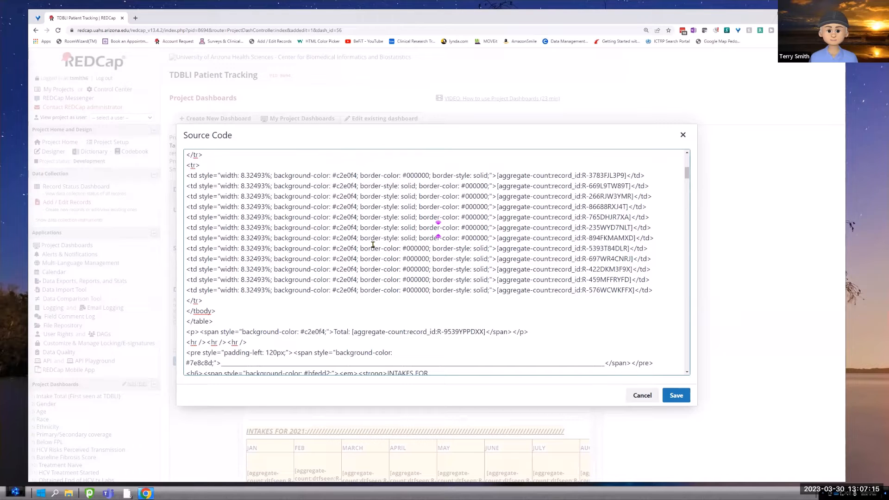
Examine the horizontal-rule separators and the 2022 table's month header and count cells in the source code.
scroll(373, 244, down, 5)
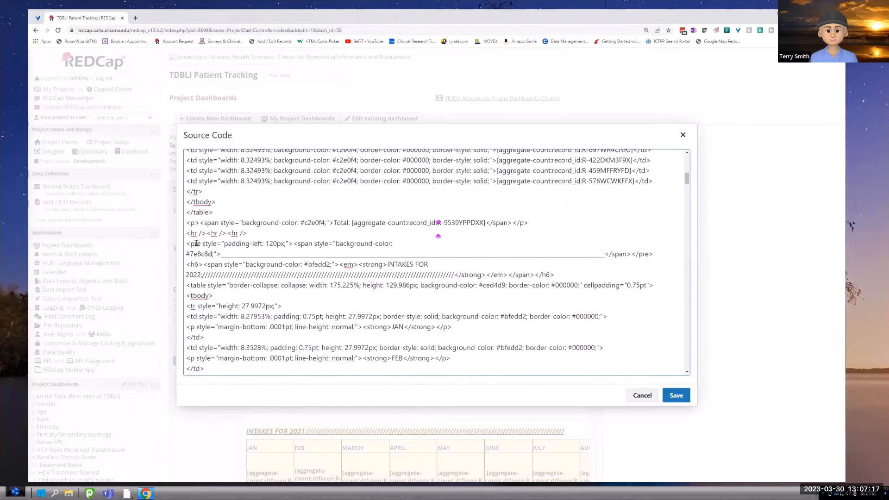
scroll(214, 206, down, 1)
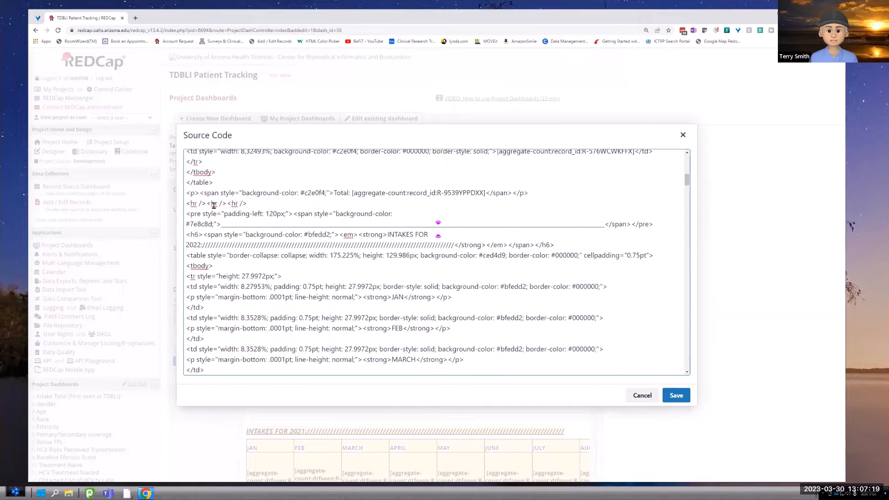
scroll(199, 195, up, 3)
scroll(235, 245, down, 5)
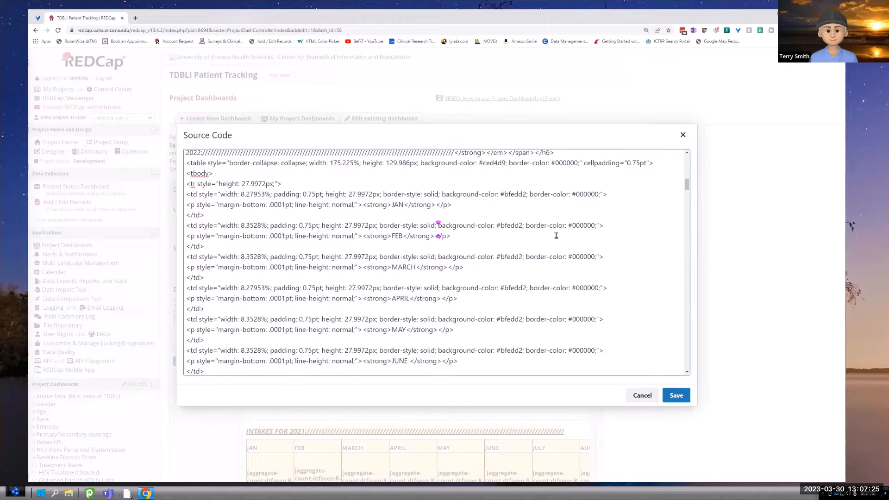
scroll(583, 224, down, 5)
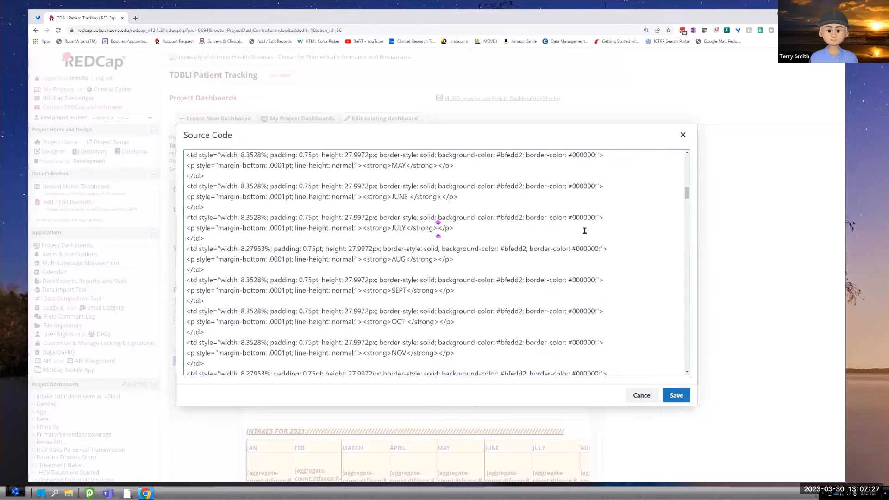
scroll(584, 230, down, 3)
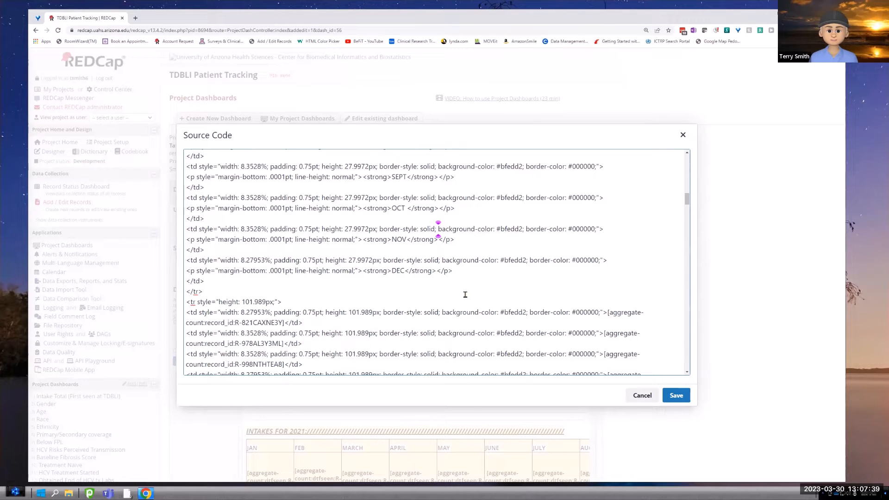
Examine the 2022 table's count cells, close the source code without saving, and return to the Intake Total dashboard view.
scroll(481, 276, down, 3)
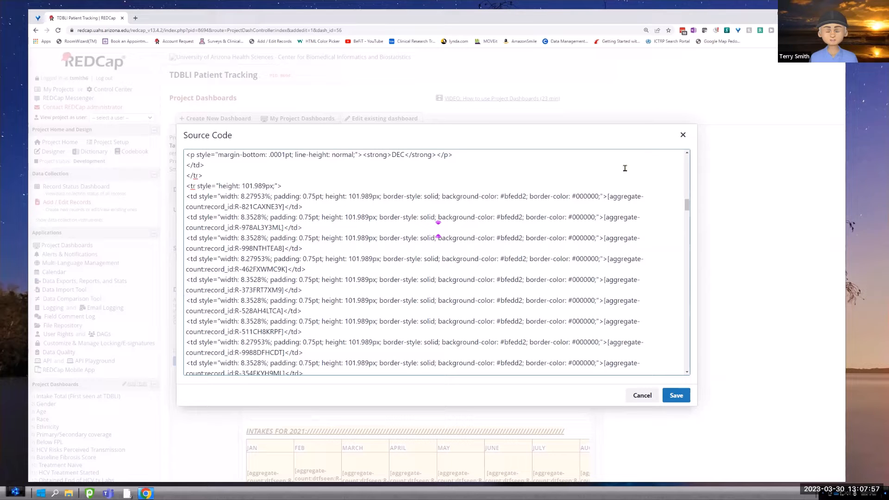
click(641, 396)
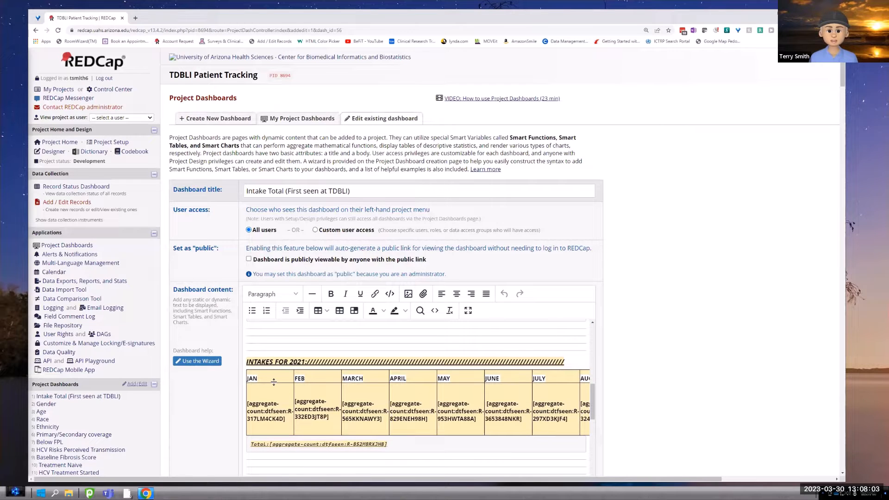
right_click(311, 390)
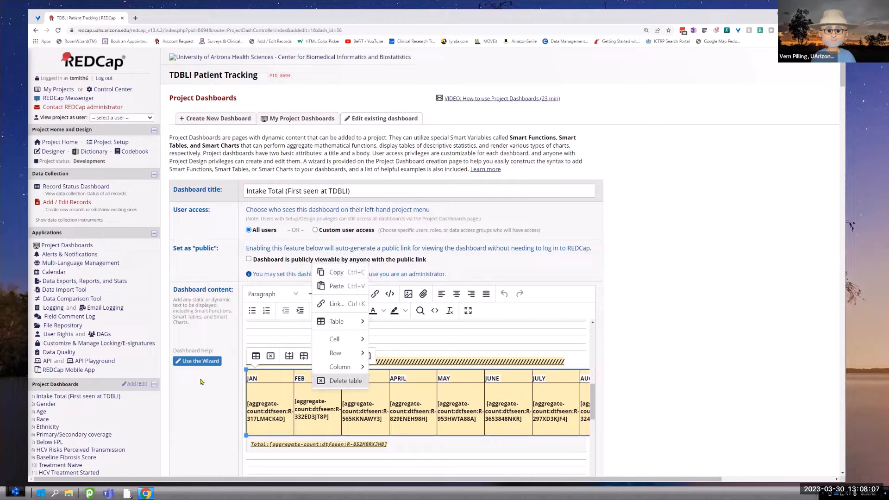
click(549, 362)
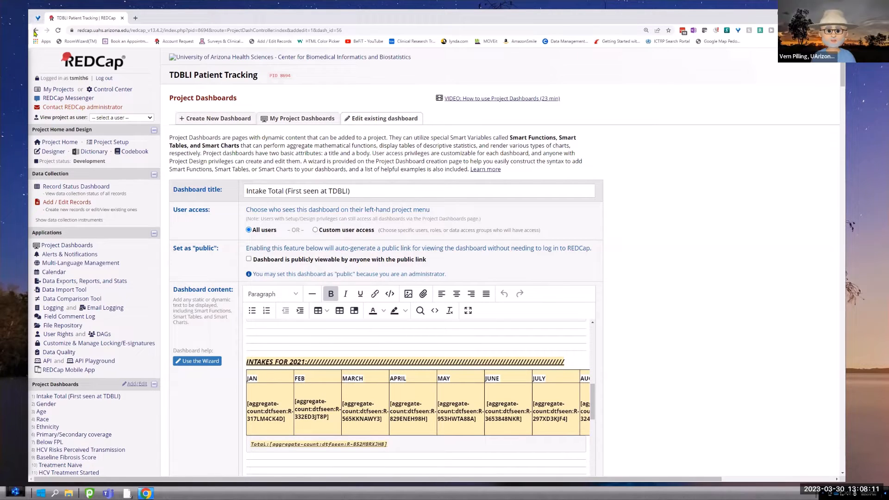
click(36, 31)
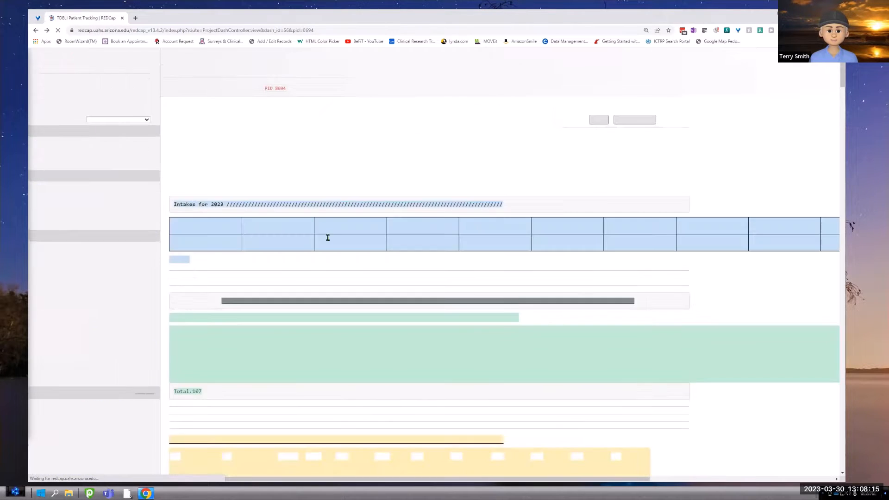
Inspect the March count cell of the 2022 intake table in the browser's developer tools.
right_click(351, 353)
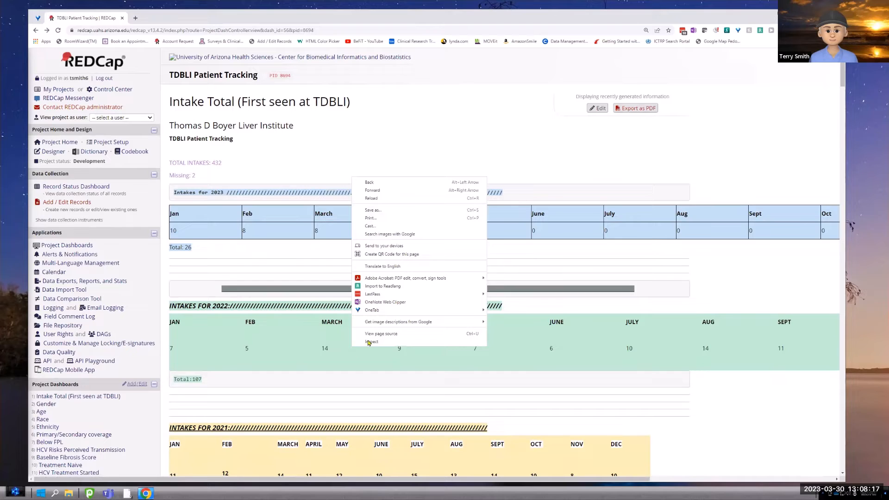
click(370, 343)
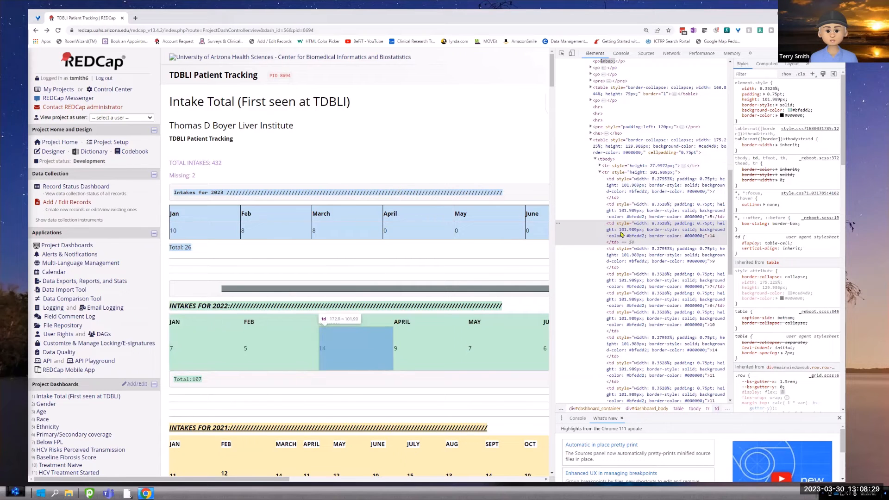
scroll(620, 208, up, 3)
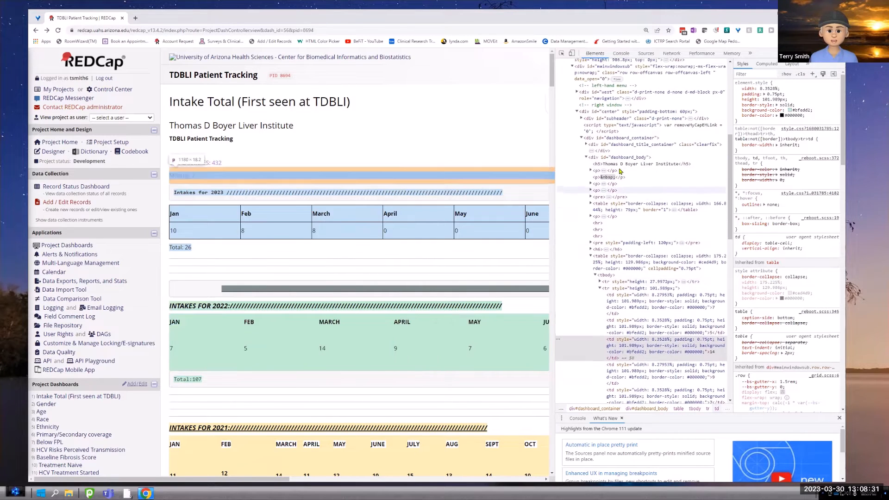
Inspect the May header cell of the 2023 table and compare its markup with the 2022 table's opening tag.
right_click(479, 216)
click(500, 380)
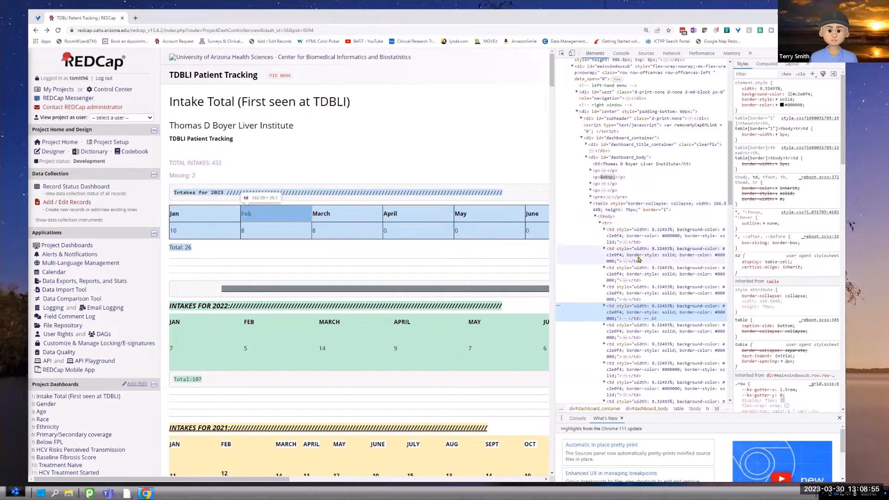
scroll(636, 343, down, 2)
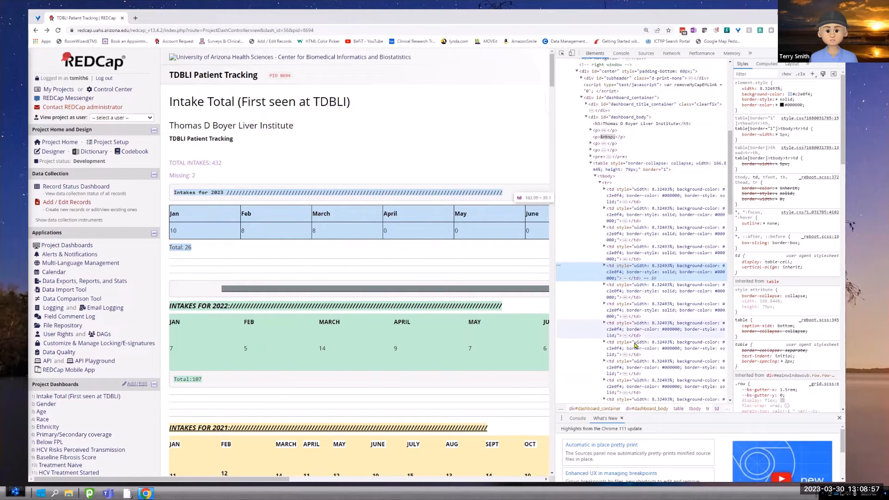
scroll(636, 345, down, 6)
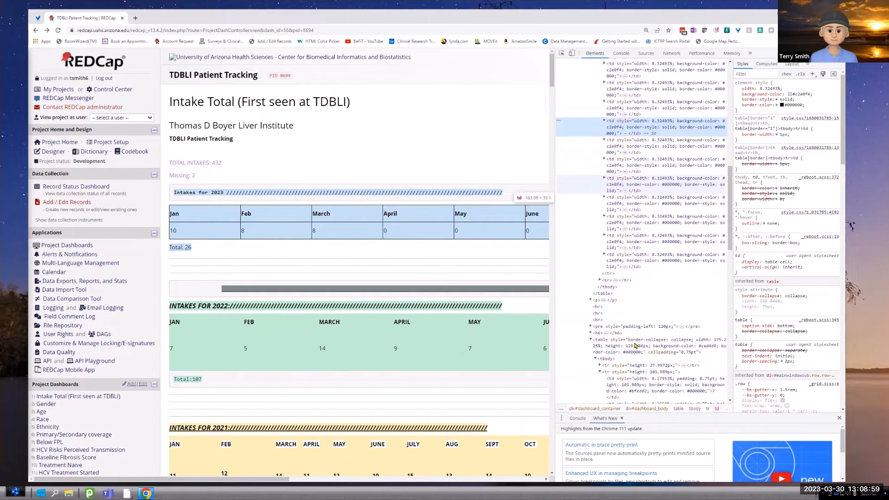
scroll(636, 343, down, 1)
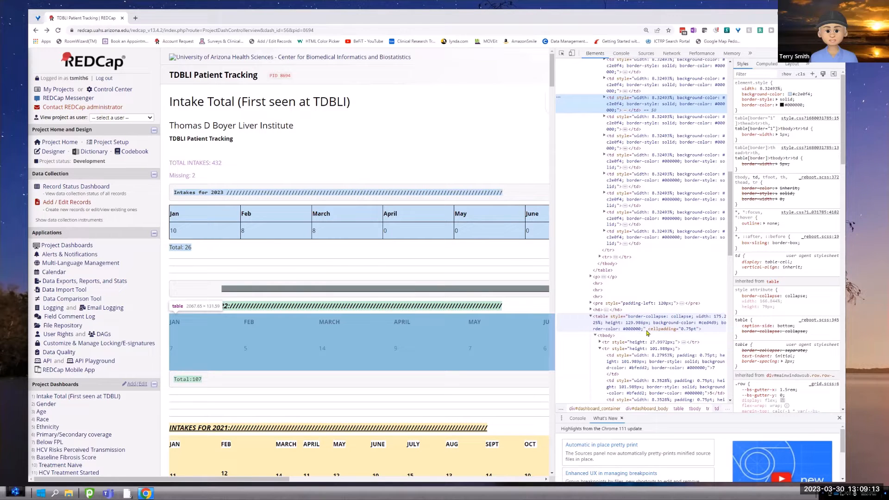
Try adding border-width="1" after the border color in the 2022 table's inspected opening tag.
click(643, 330)
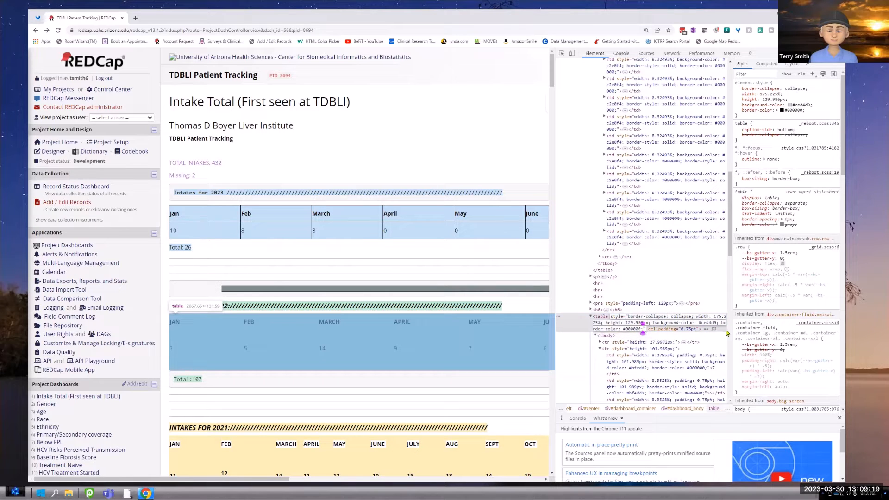
text(borde)
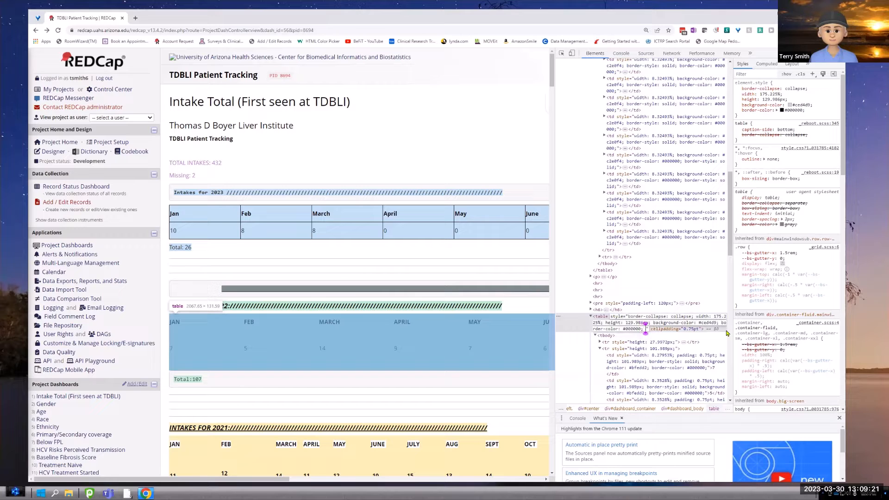
text(r-width)
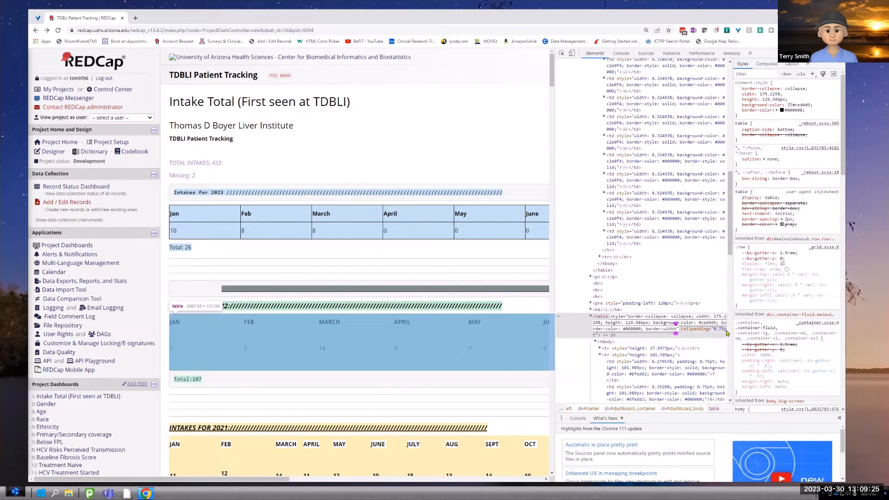
text(: 1)
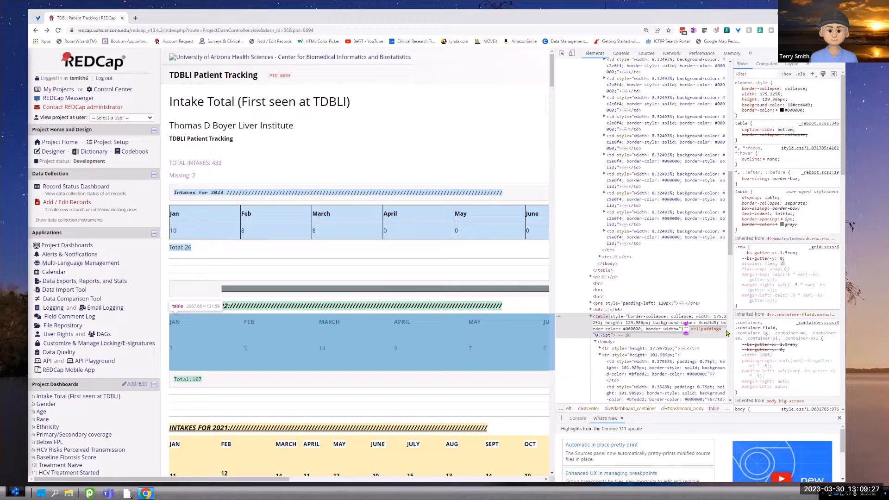
key(Return)
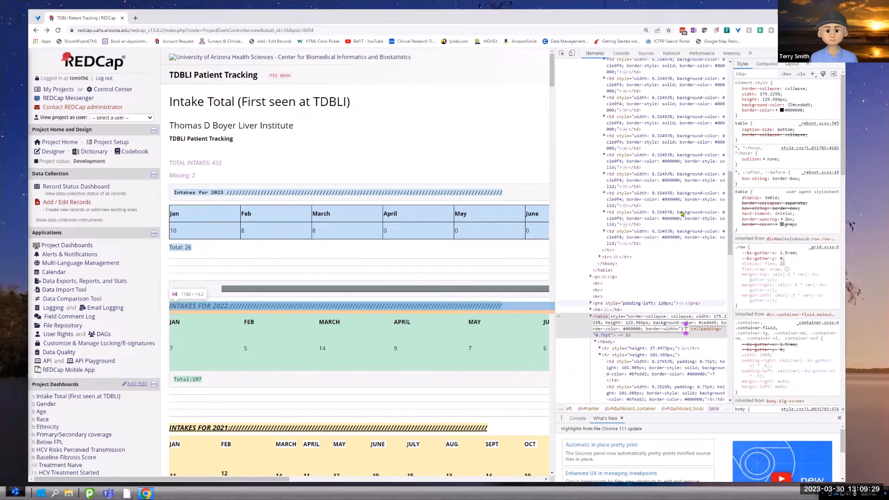
Compare the 2022 and 2023 table tags, and change border-width to border="1" in the 2022 table's tag.
scroll(677, 140, up, 1)
scroll(678, 140, up, 5)
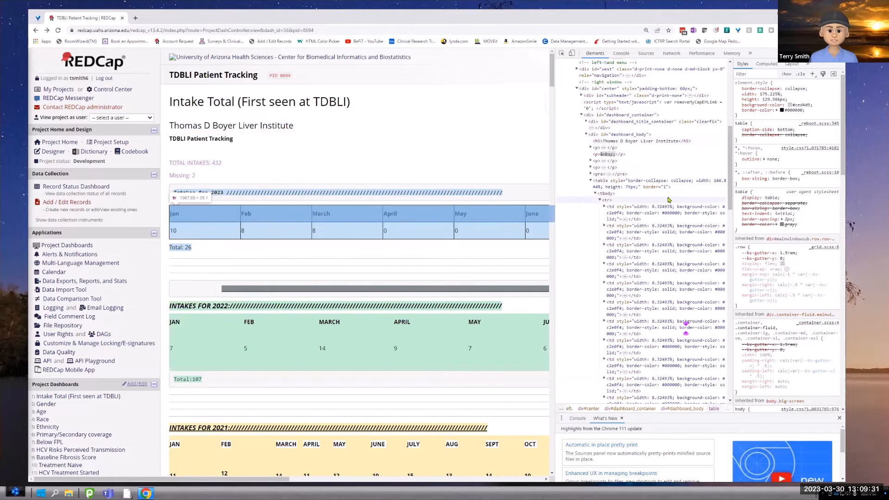
scroll(663, 200, down, 10)
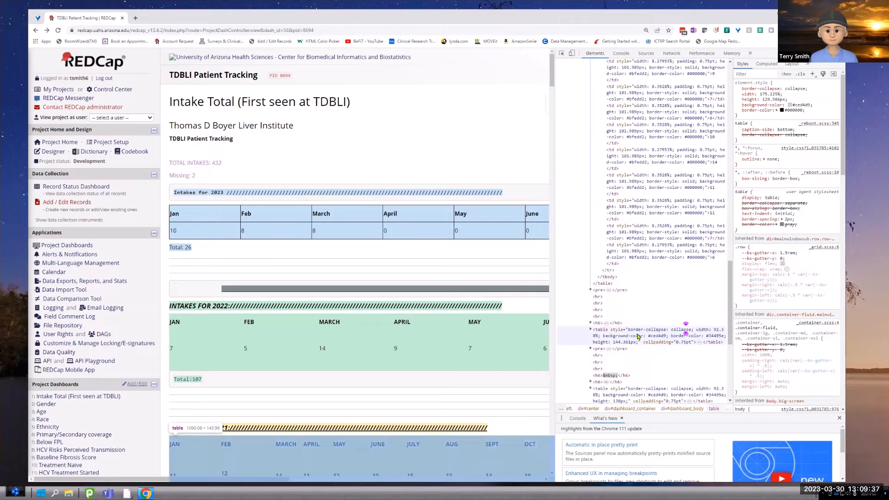
scroll(637, 258, up, 4)
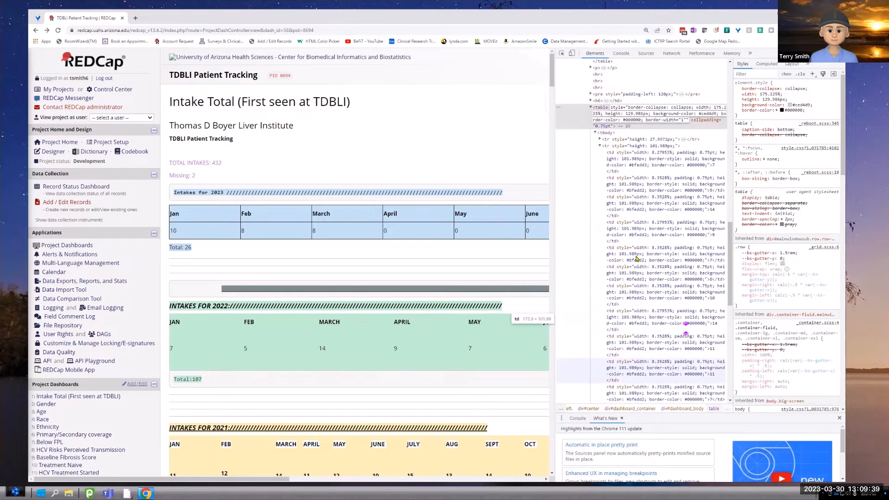
scroll(636, 258, up, 1)
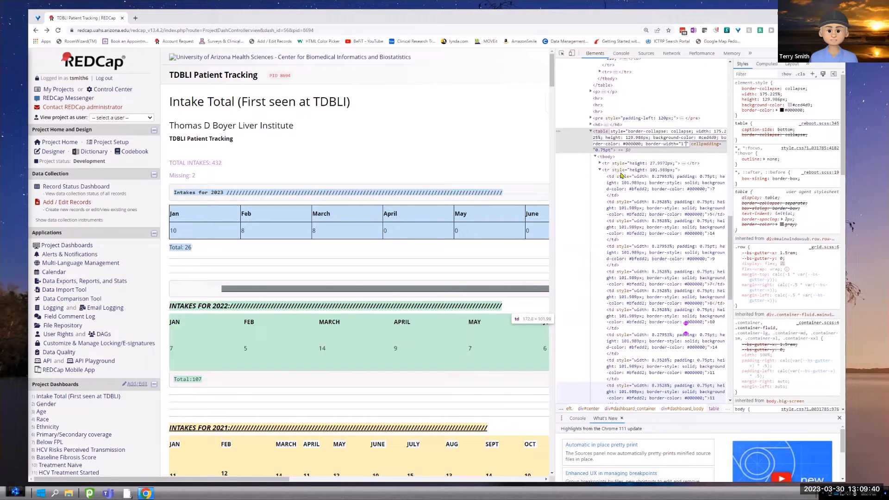
double_click(668, 146)
key(BackSpace)
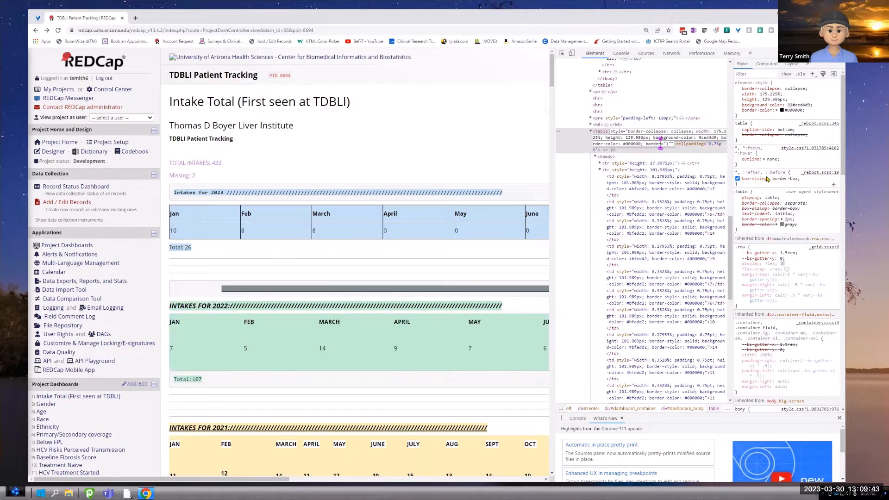
click(671, 144)
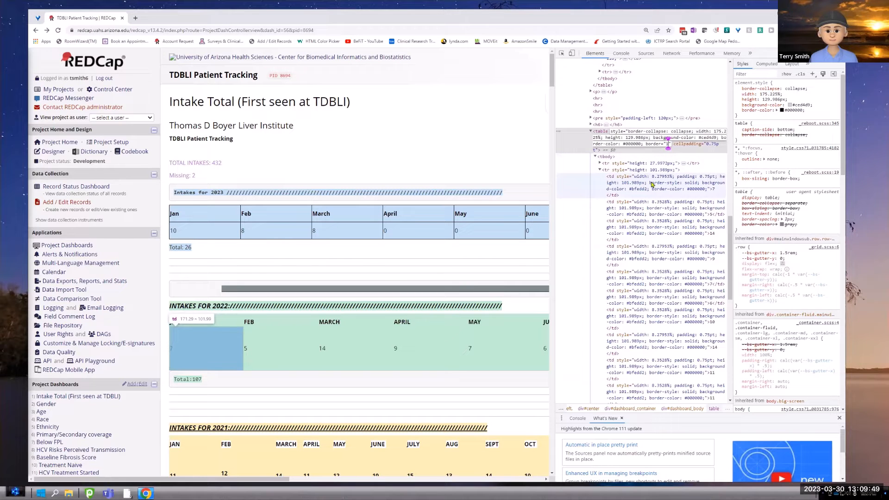
Recheck the 2023 table's tag, close the 2022 table's style attribute with a quote before border="1", and apply the edit.
scroll(651, 184, up, 8)
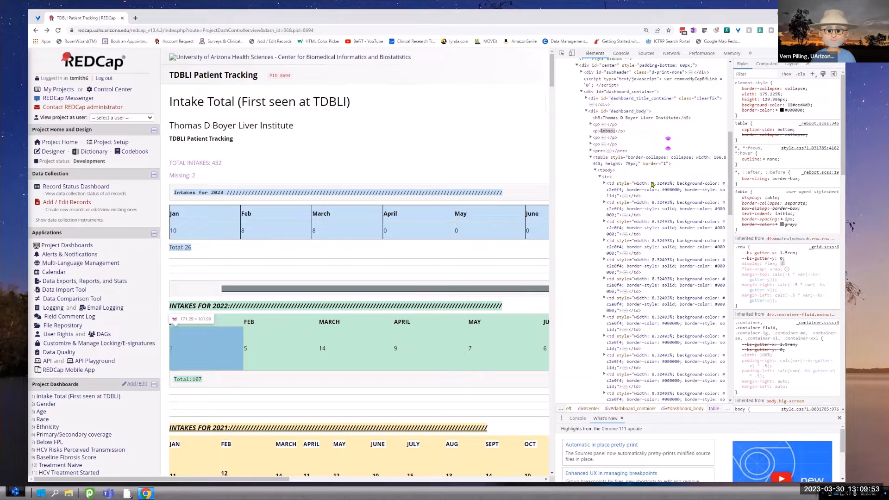
scroll(651, 184, down, 8)
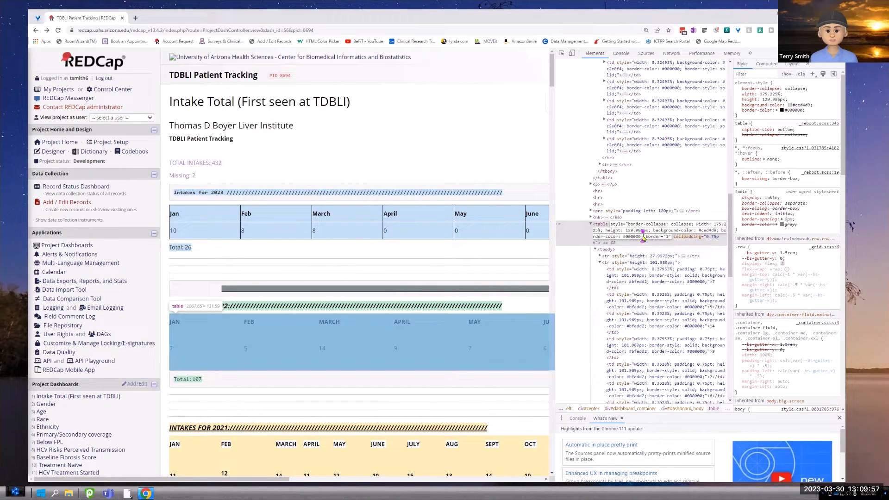
text(")
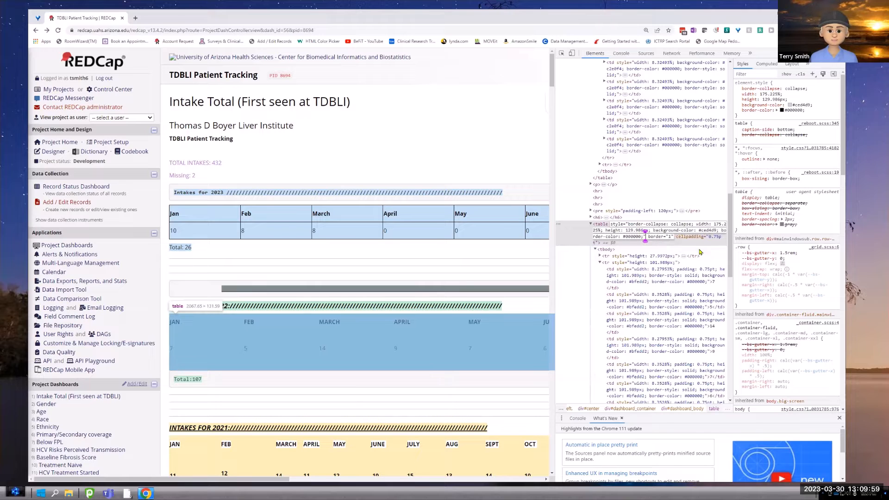
key(Return)
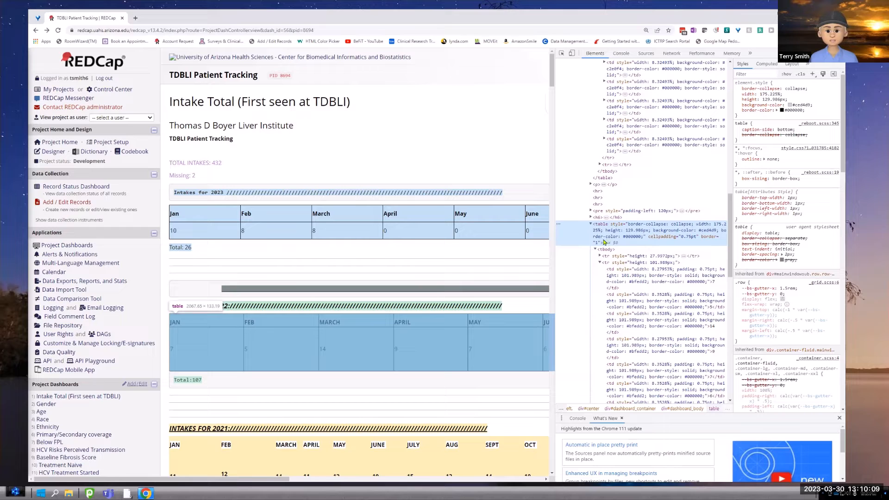
Examine the 2022 table's cell borders against the other yearly tables on the dashboard, and close the developer tools.
right_click(296, 348)
key(Escape)
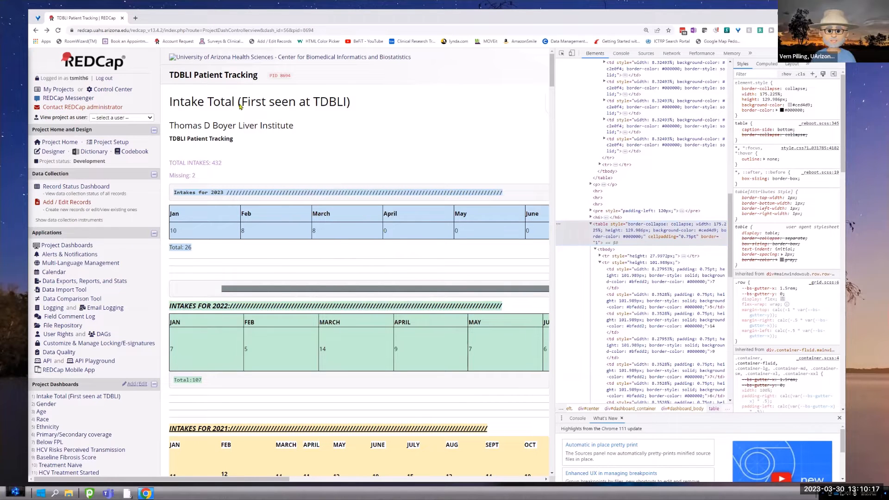
scroll(473, 225, down, 2)
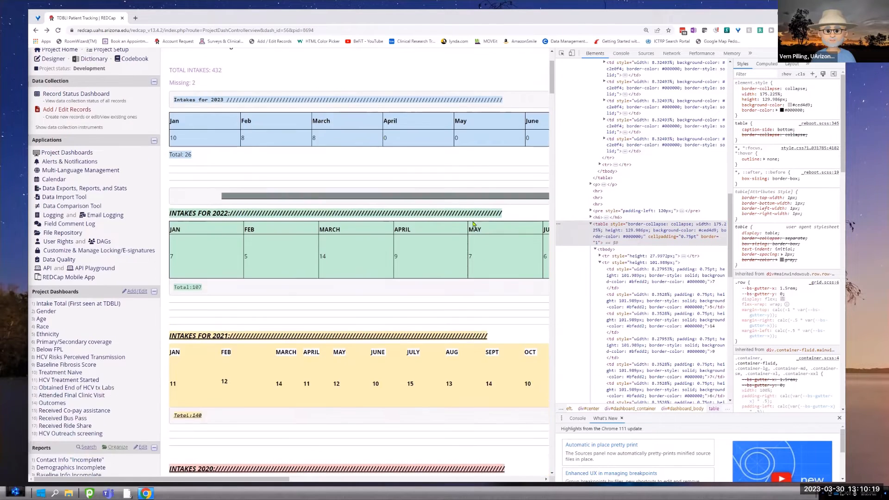
scroll(398, 228, down, 2)
scroll(293, 253, up, 4)
scroll(325, 232, down, 15)
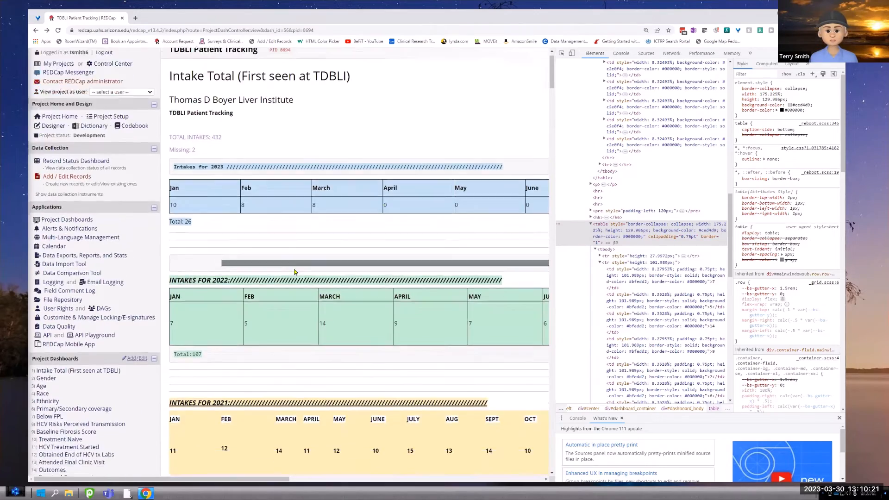
scroll(337, 221, up, 15)
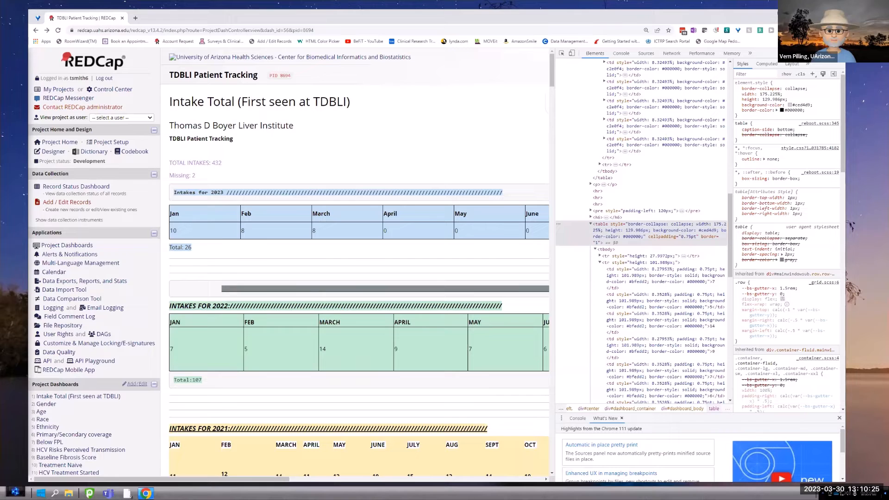
key(F12)
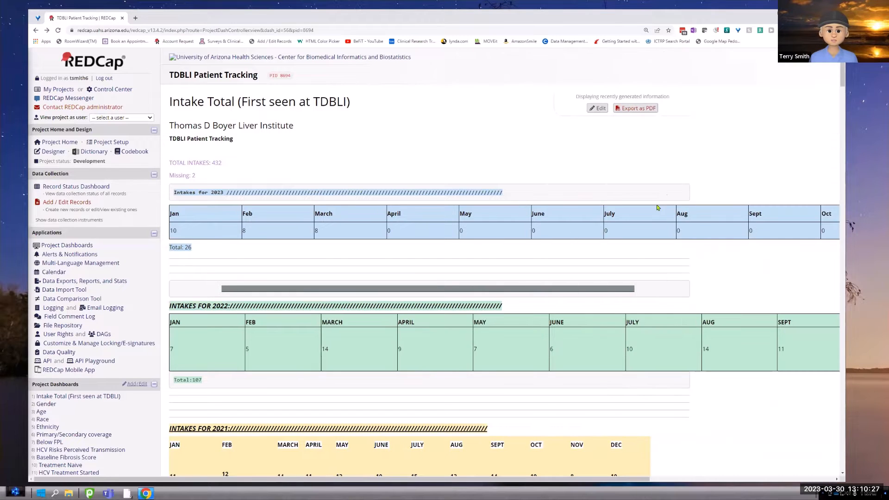
Open the dashboard's source code for editing and copy the border="1" attribute from the 2023 table's opening tag.
click(598, 110)
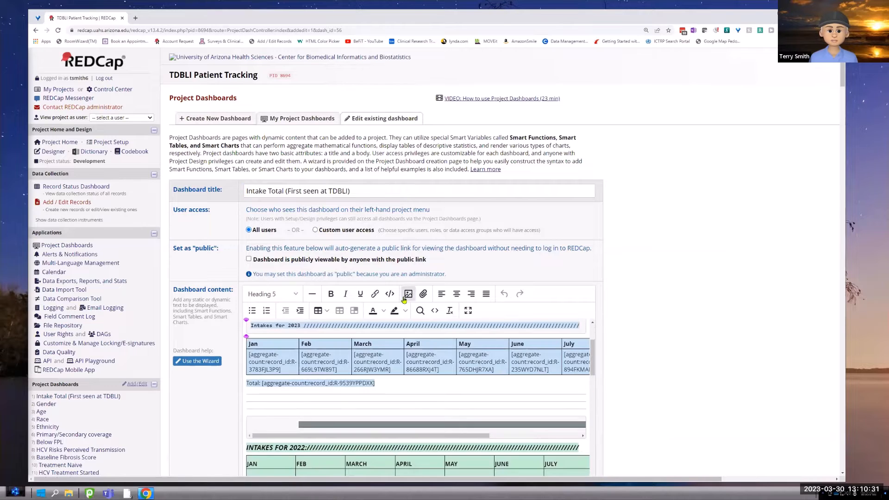
click(435, 311)
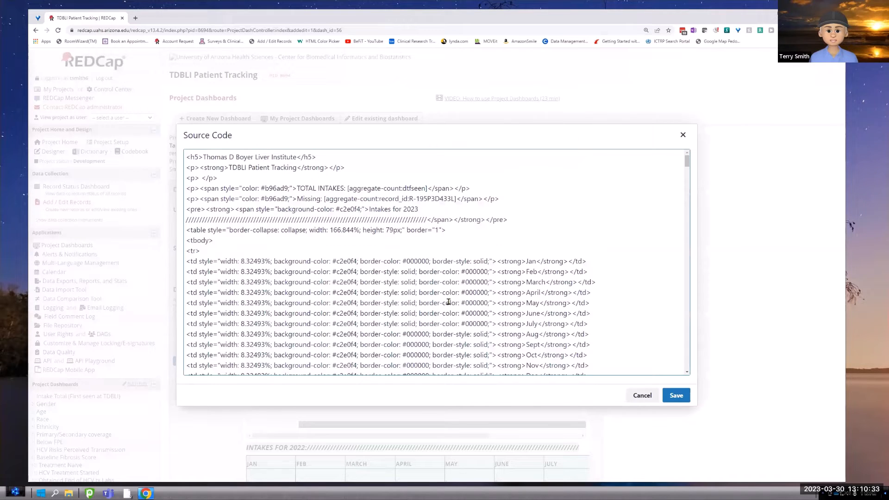
click(443, 230)
drag(442, 230, 406, 230)
key(ctrl+c)
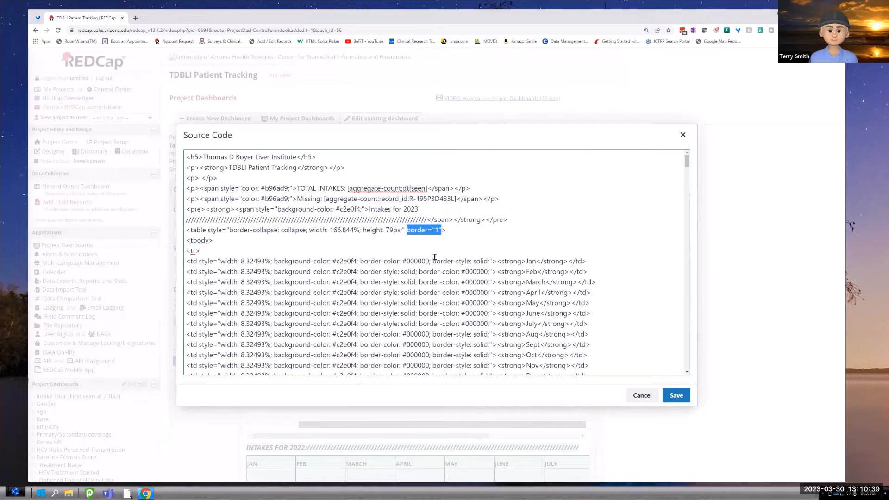
Paste border="1" after the cellpadding attribute in the 2022 table's opening tag, compare it with the 2023 table's tag, and apply the edit.
scroll(435, 257, down, 4)
scroll(360, 256, down, 3)
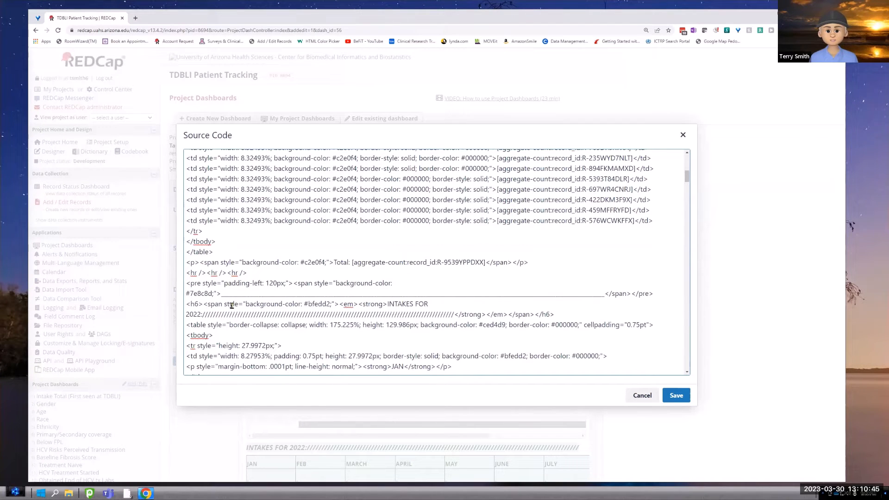
scroll(230, 301, down, 2)
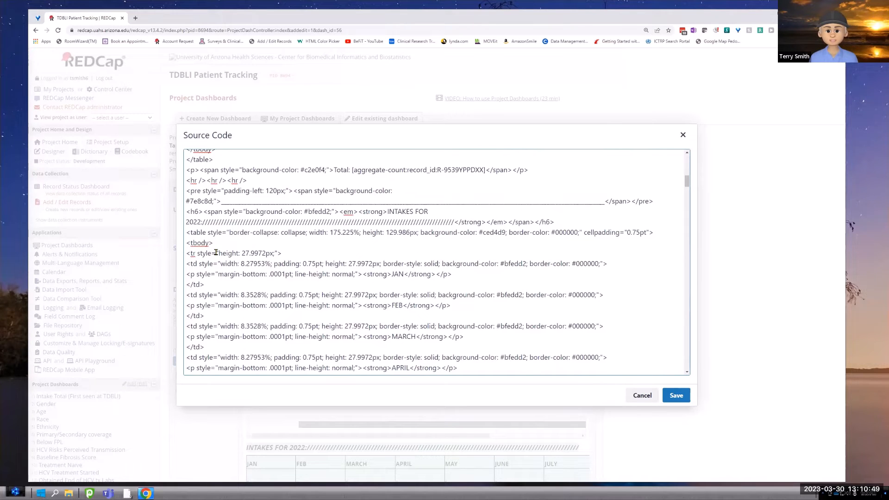
click(649, 233)
key(ctrl+v)
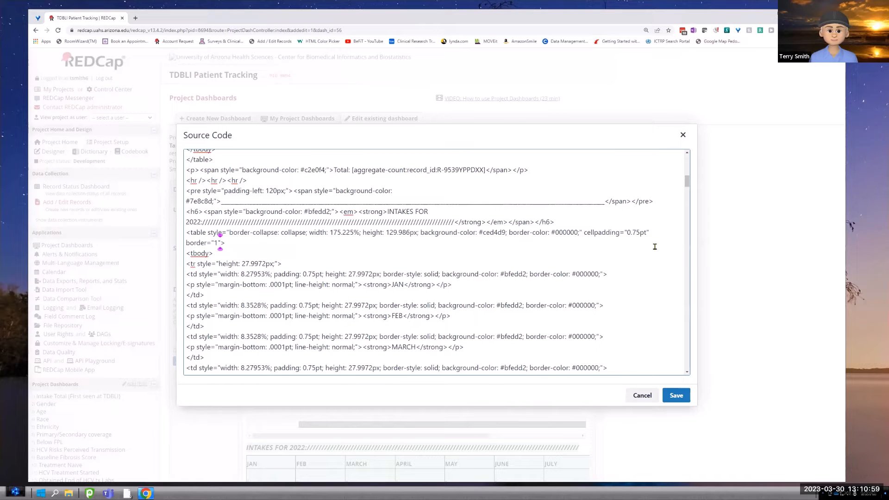
scroll(655, 247, up, 10)
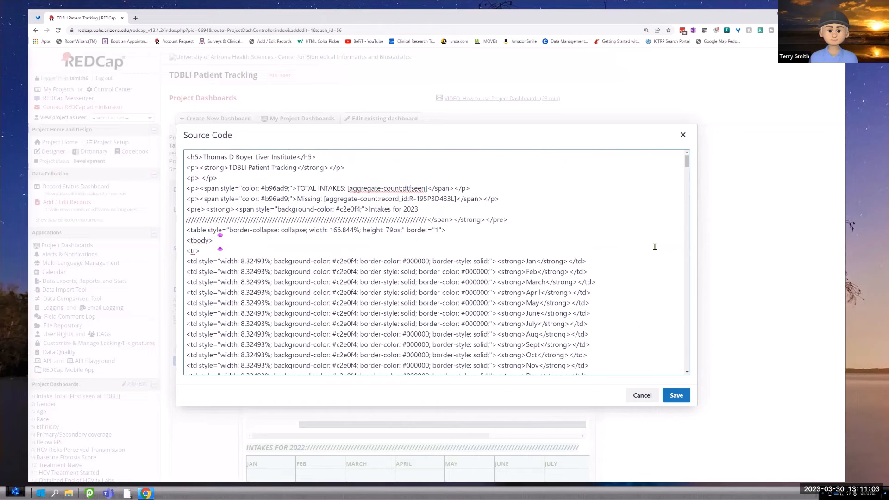
scroll(654, 246, down, 10)
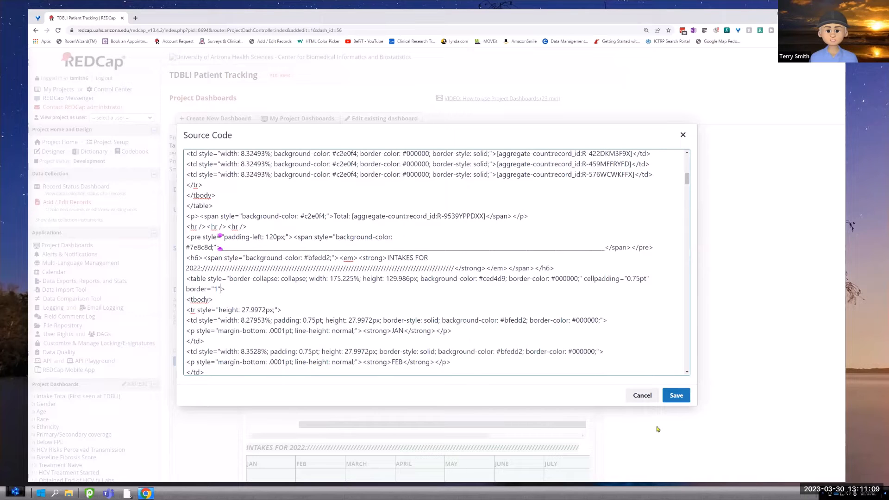
click(676, 396)
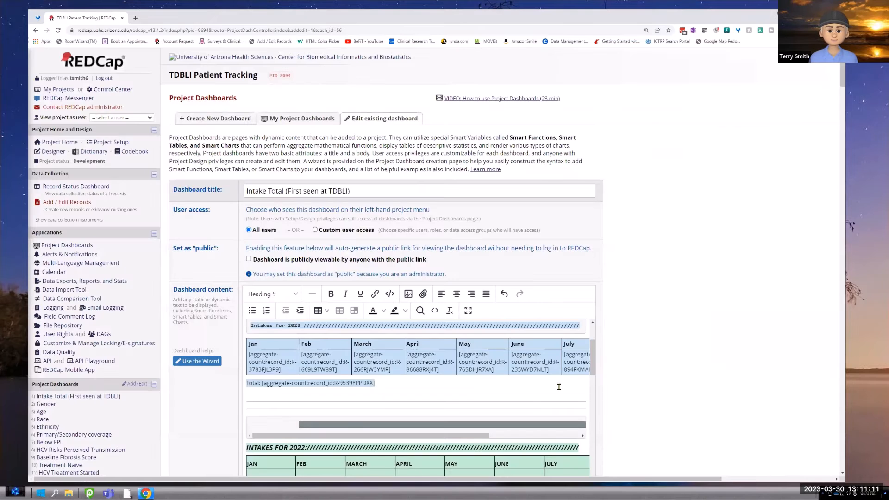
Examine the cell borders of the yearly intake tables in the dashboard content editor.
scroll(559, 387, down, 3)
scroll(496, 397, down, 10)
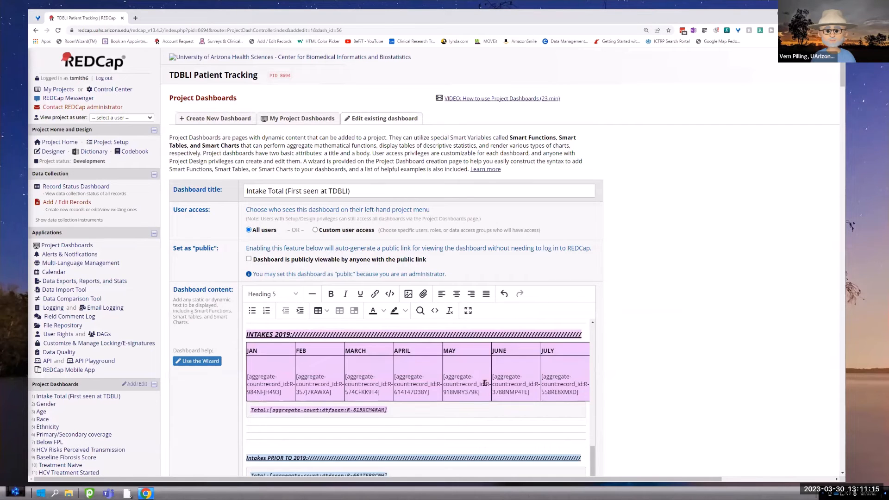
scroll(375, 365, up, 1)
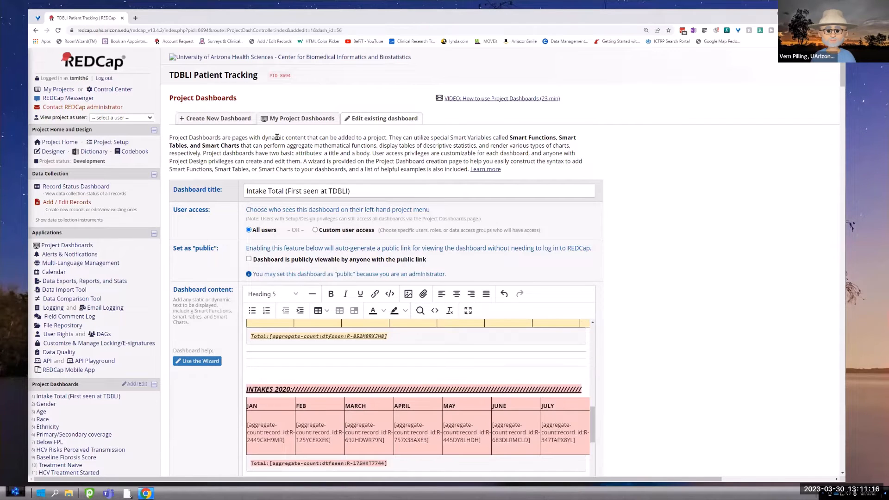
Reopen the Intake Total dashboard's source code, insert border="1" before cellpadding in the 2022 table's opening tag, and apply the edit.
click(67, 245)
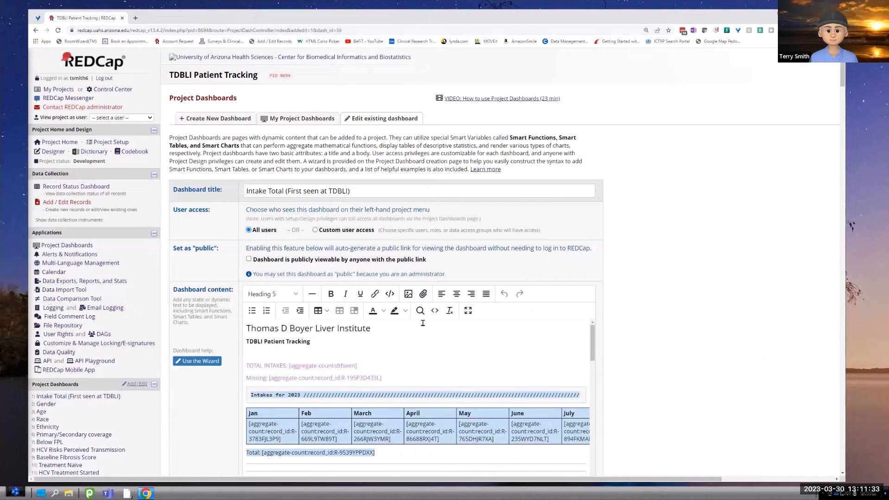
click(434, 310)
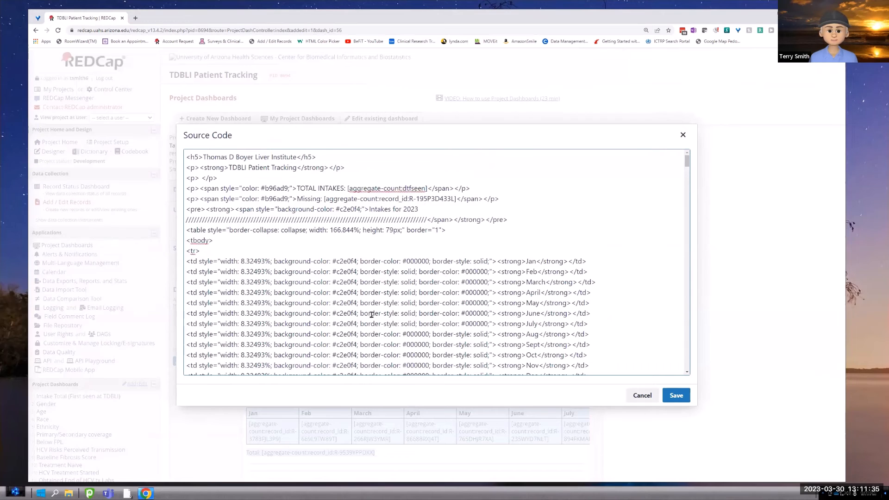
scroll(372, 307, down, 3)
scroll(373, 307, down, 5)
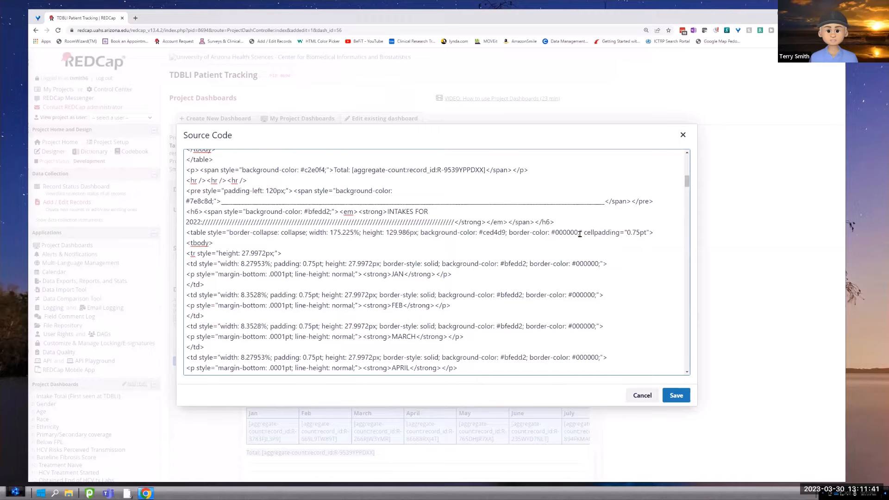
click(585, 231)
text(border="1")
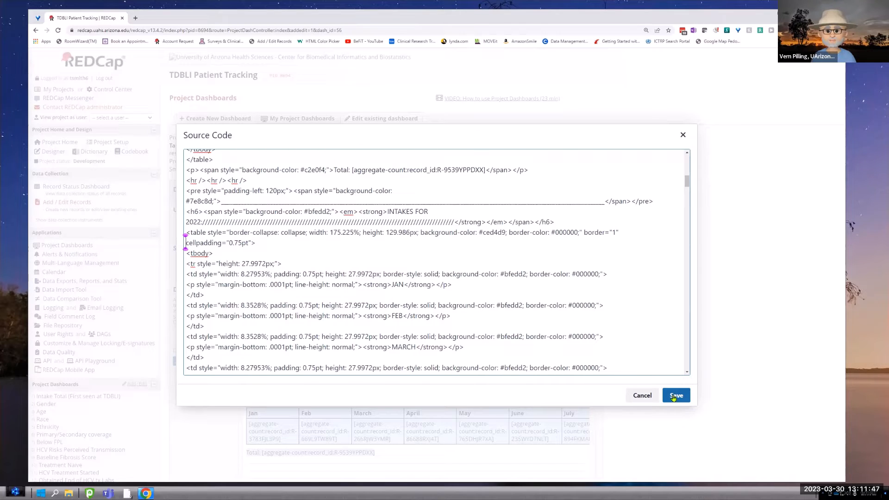
click(621, 231)
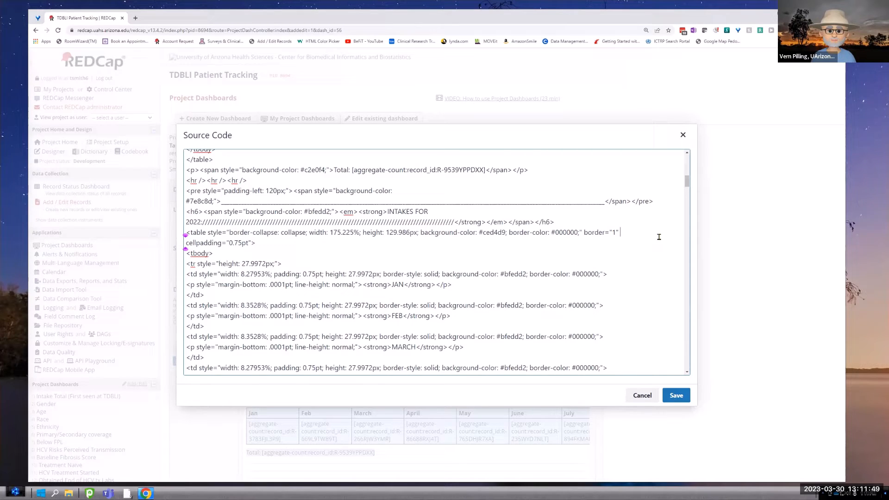
click(616, 245)
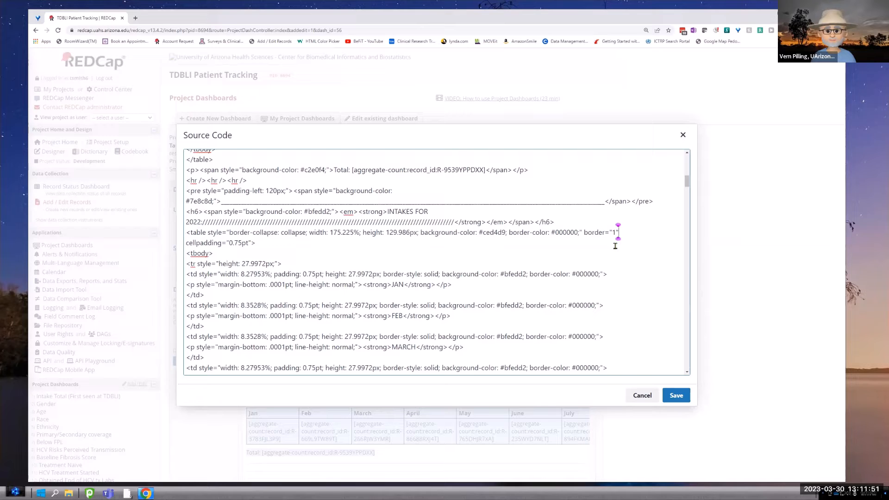
key(Right)
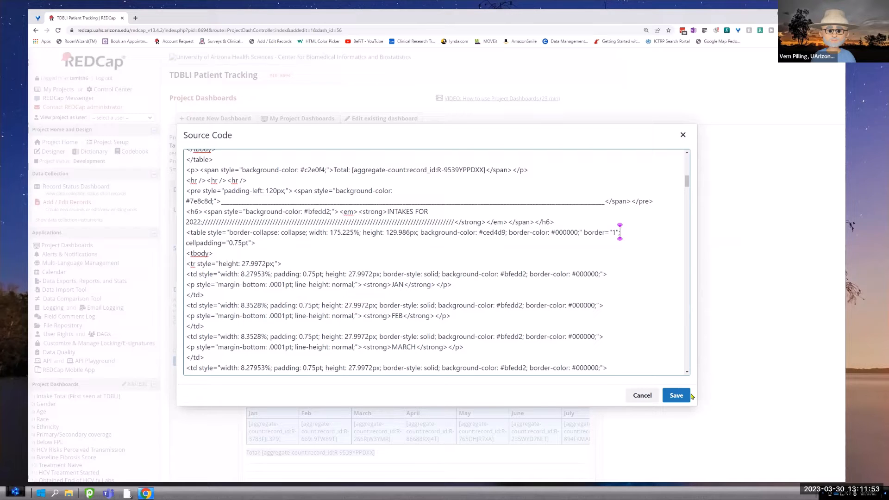
click(674, 395)
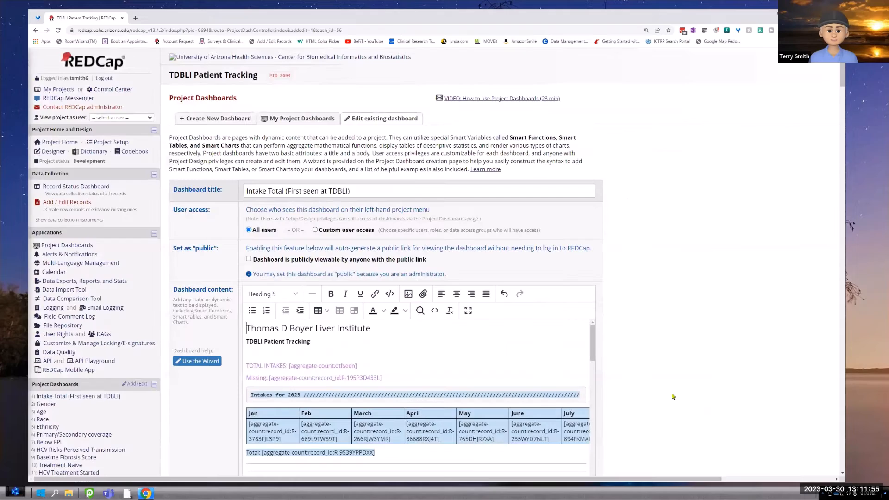
Save the dashboard and view it to compare the 2022 table's cell borders with the 2023 and 2021 tables.
scroll(526, 352, down, 2)
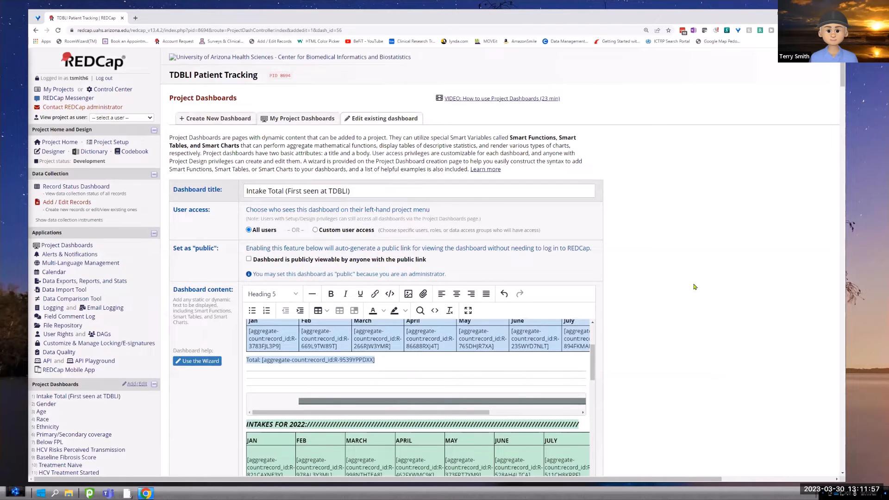
scroll(695, 286, down, 6)
click(347, 312)
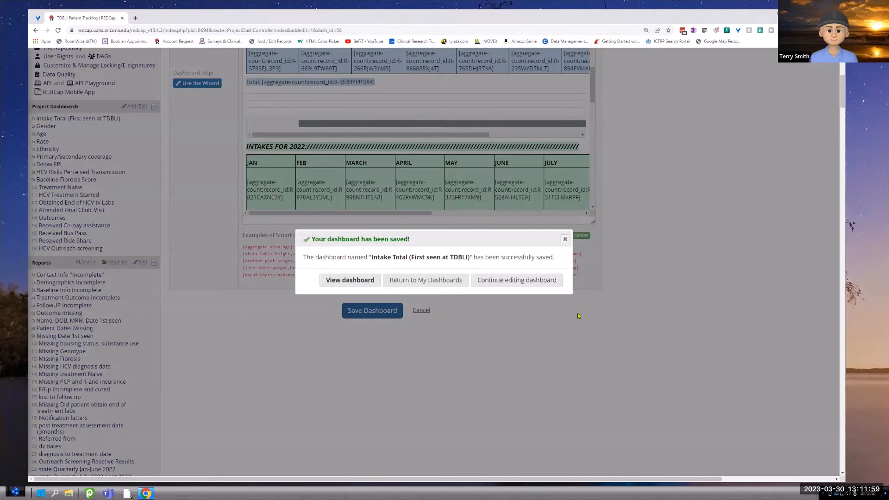
click(357, 281)
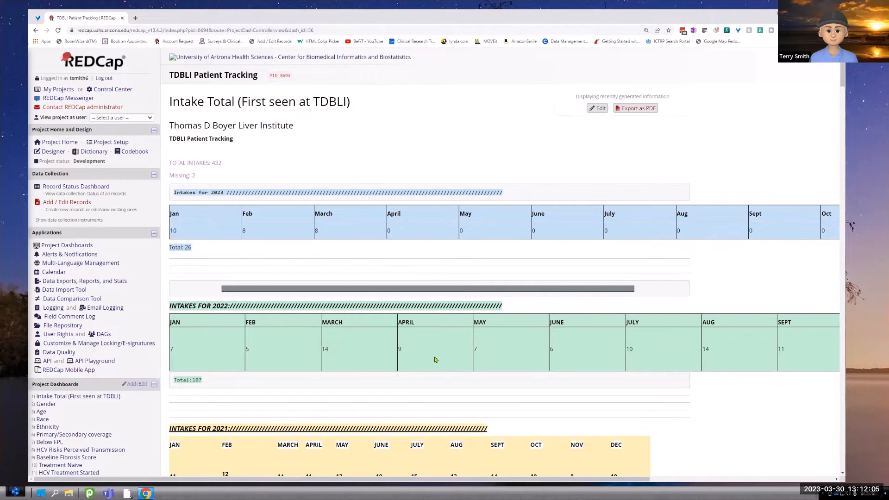
scroll(435, 359, down, 2)
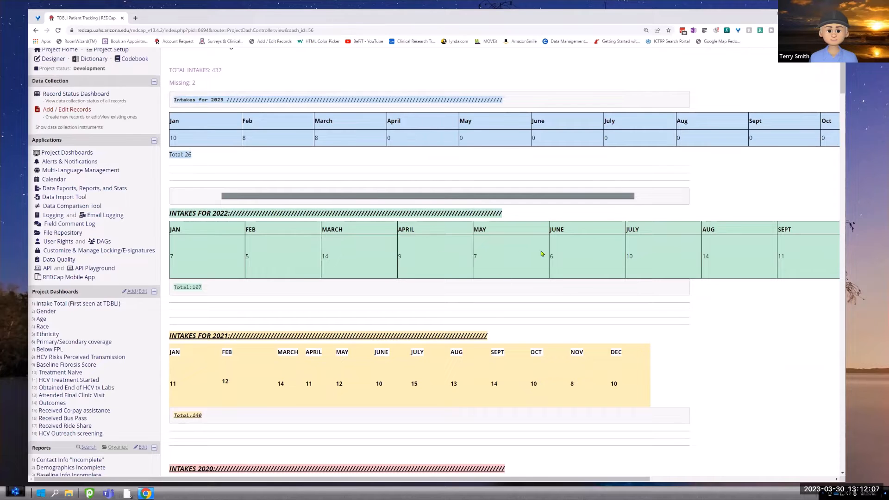
scroll(446, 300, up, 2)
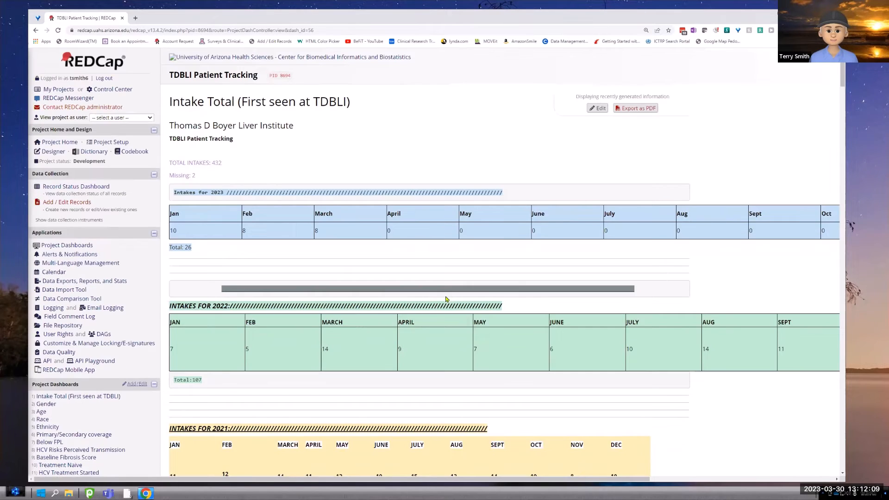
Return to editing the dashboard, open its source code, and copy the border="1" attribute from the 2022 table's opening tag.
click(600, 109)
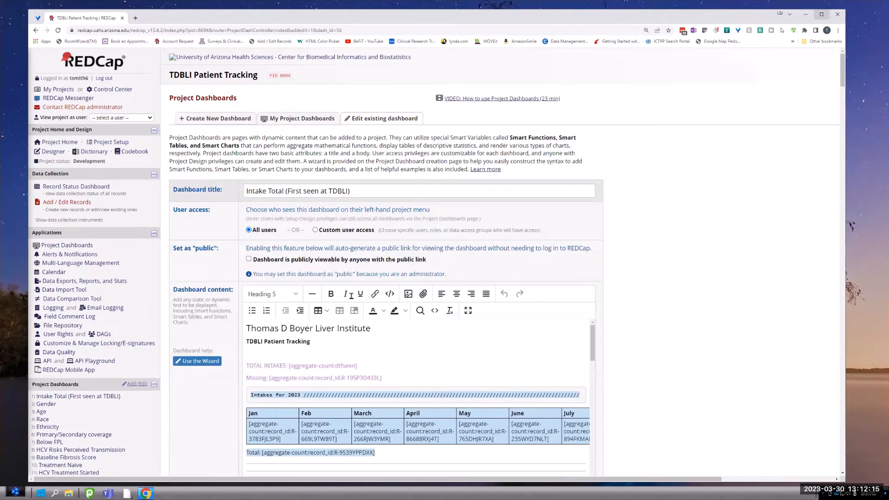
click(435, 310)
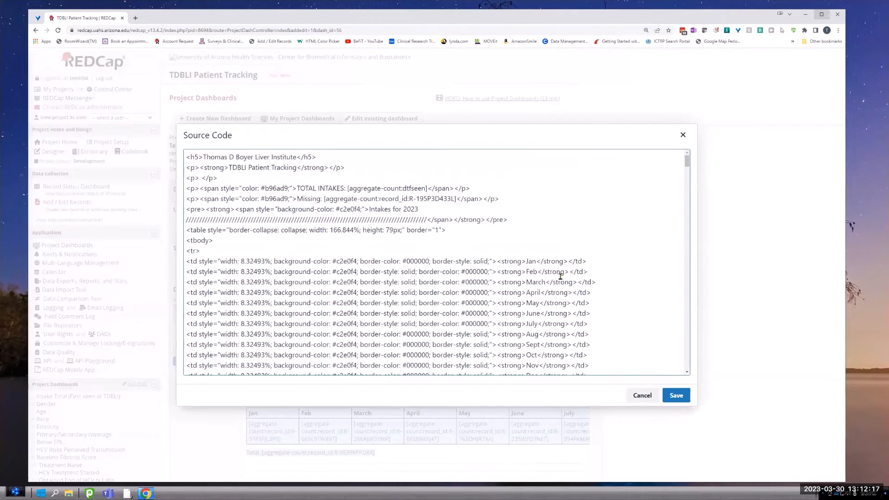
scroll(560, 276, down, 8)
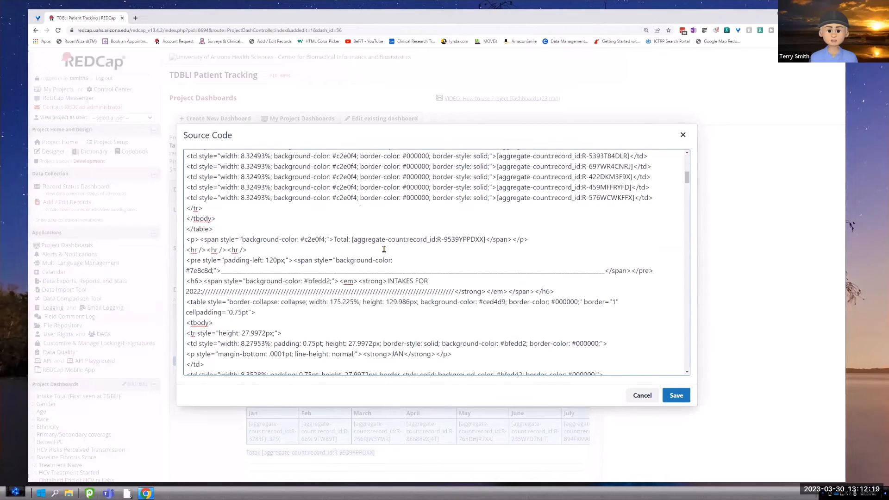
scroll(384, 250, down, 2)
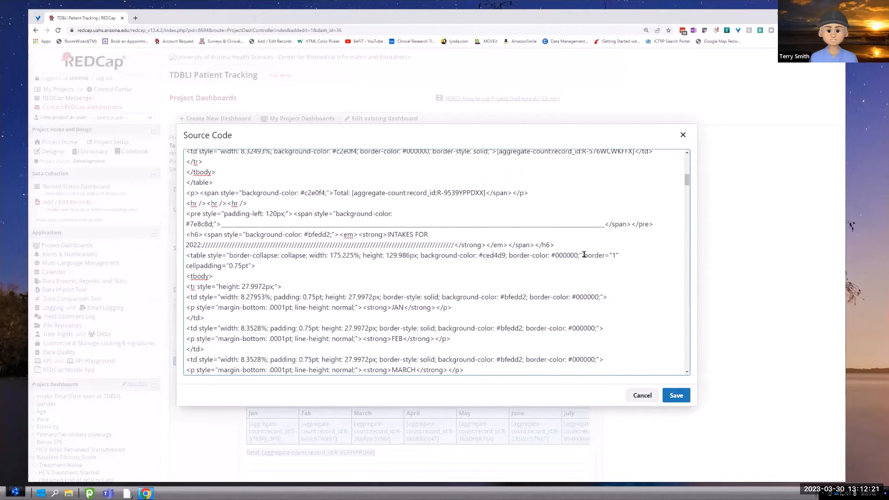
drag(585, 254, 621, 257)
key(ctrl+c)
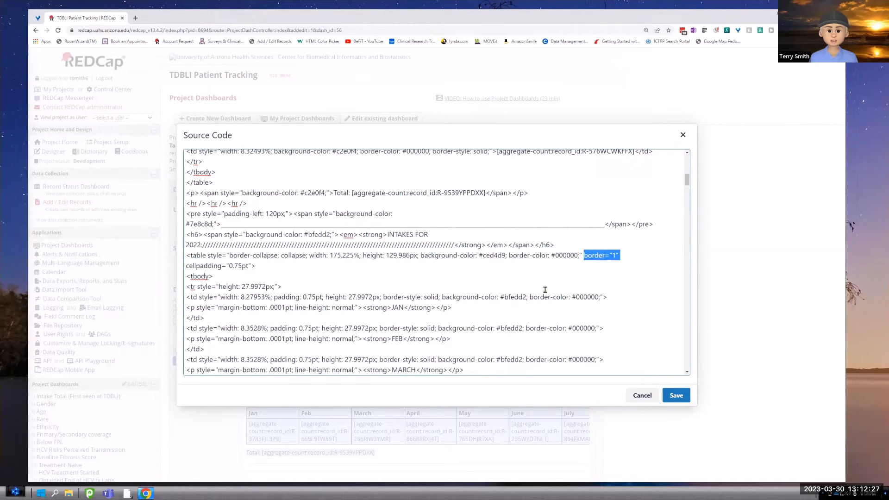
Paste border="1" before the cellpadding attribute in the opening tag of the Intakes for 2021 table.
scroll(545, 290, down, 6)
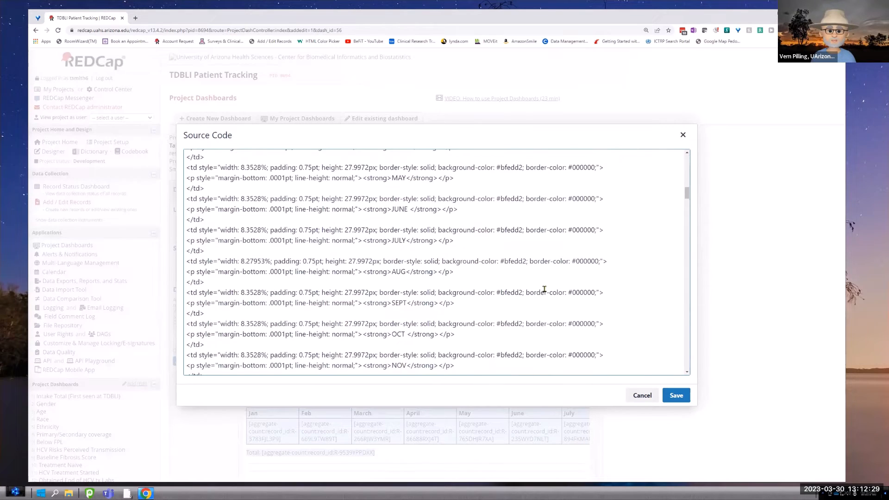
scroll(545, 290, down, 3)
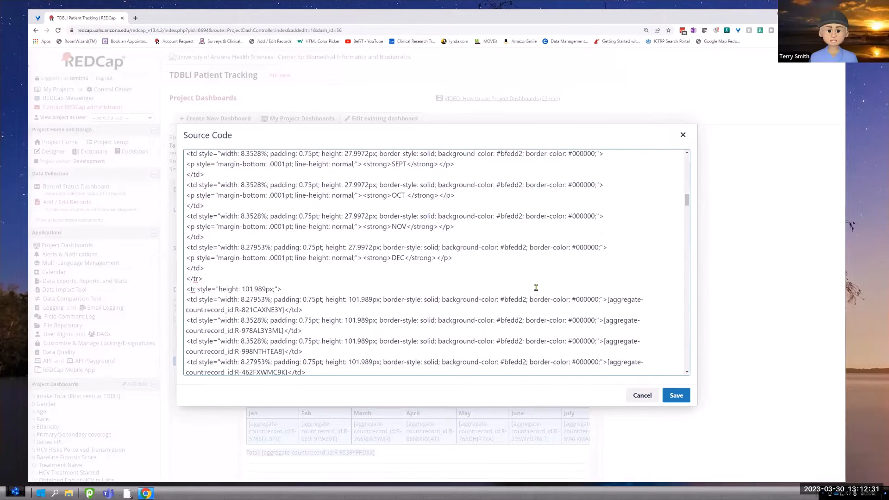
scroll(536, 287, down, 6)
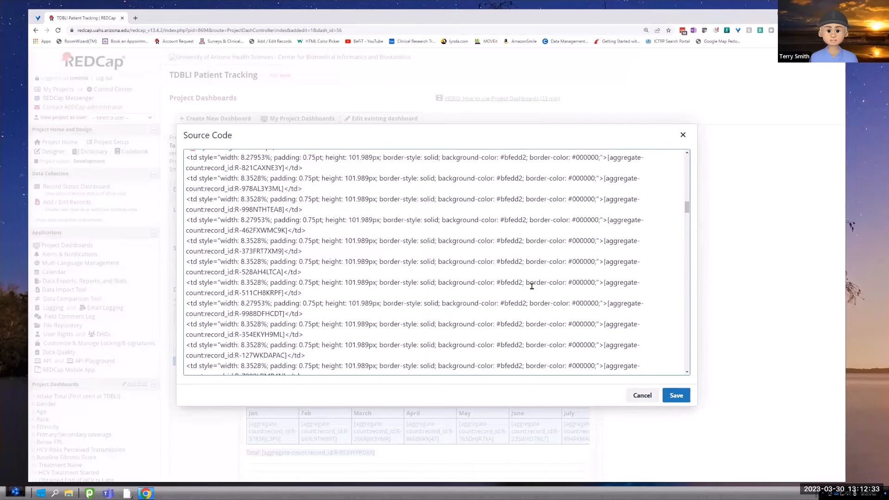
scroll(532, 286, down, 2)
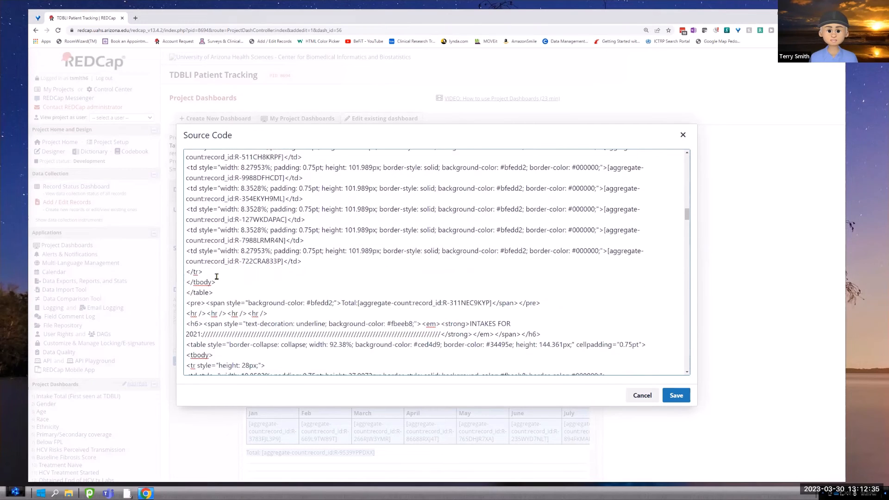
scroll(209, 314, down, 3)
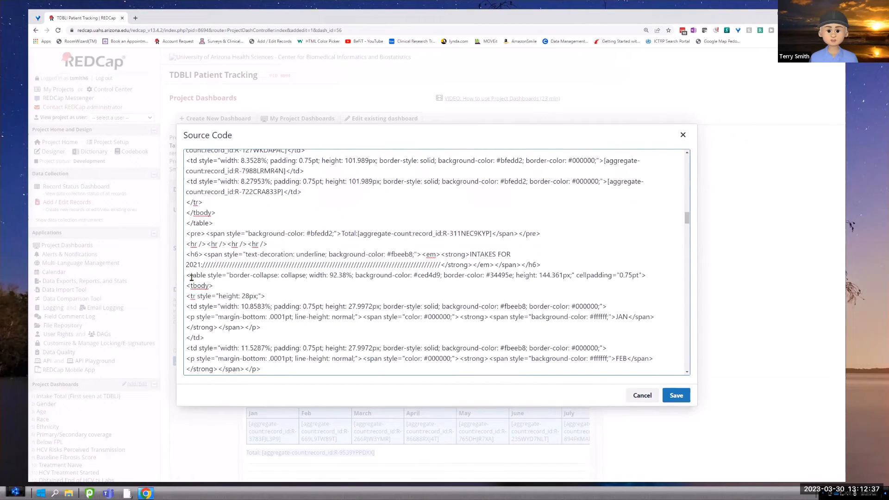
drag(191, 277, 222, 276)
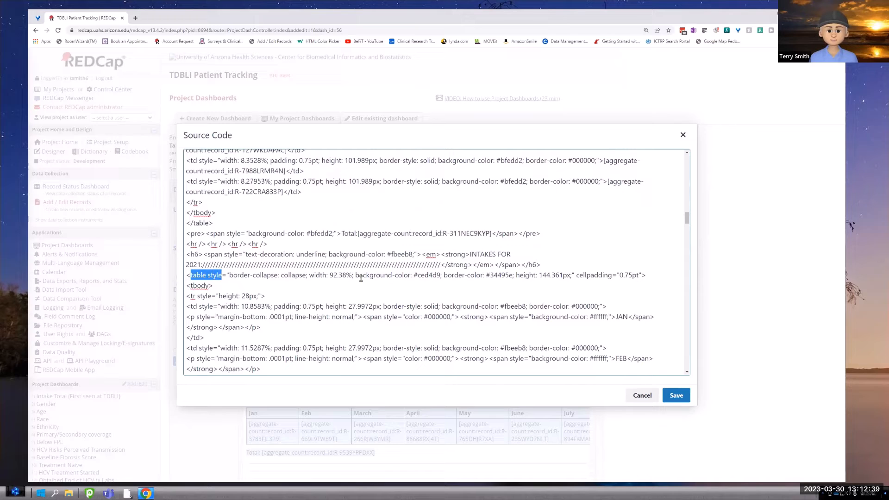
click(576, 276)
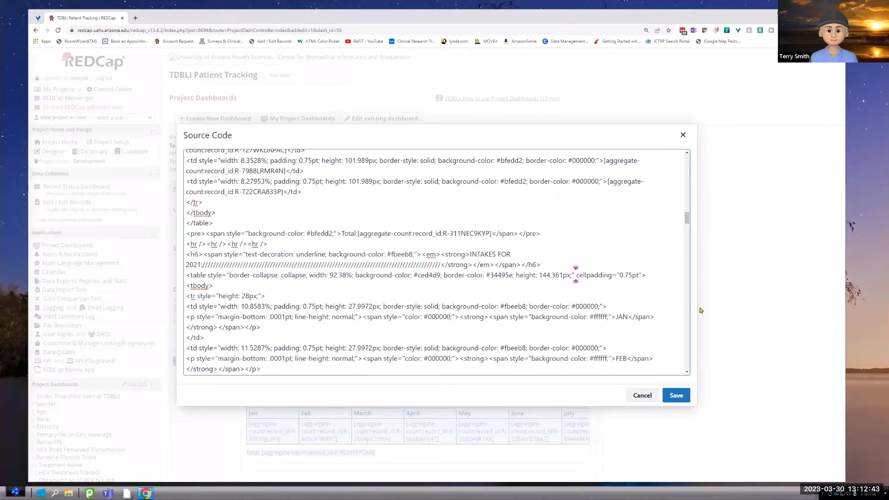
key(ctrl+v)
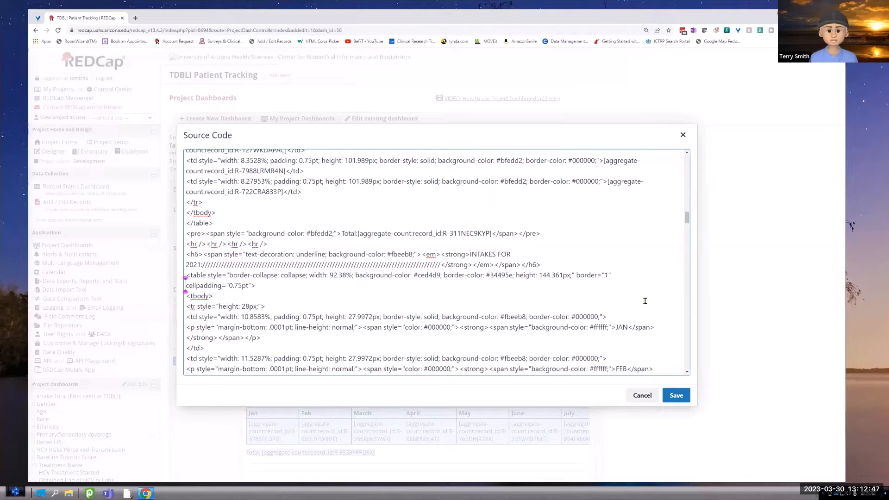
scroll(645, 301, down, 3)
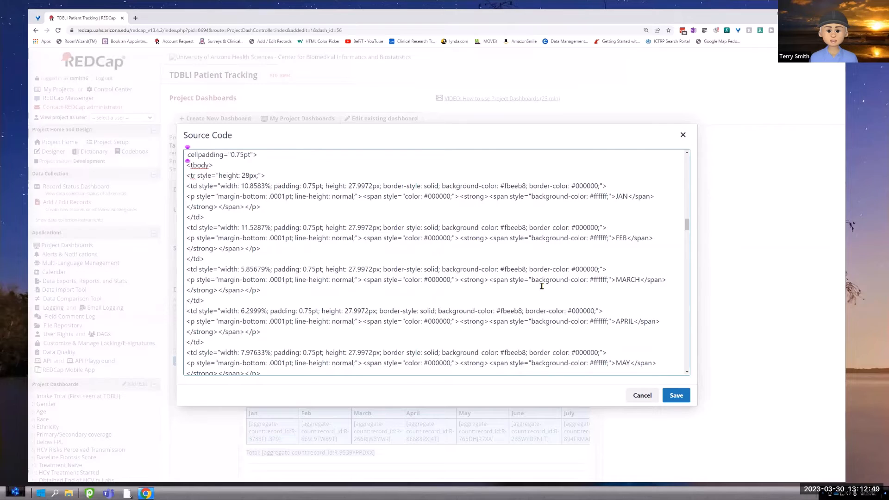
Insert border="1" before the cellpadding attribute in the opening tag of the Intakes 2020 table.
scroll(540, 284, up, 2)
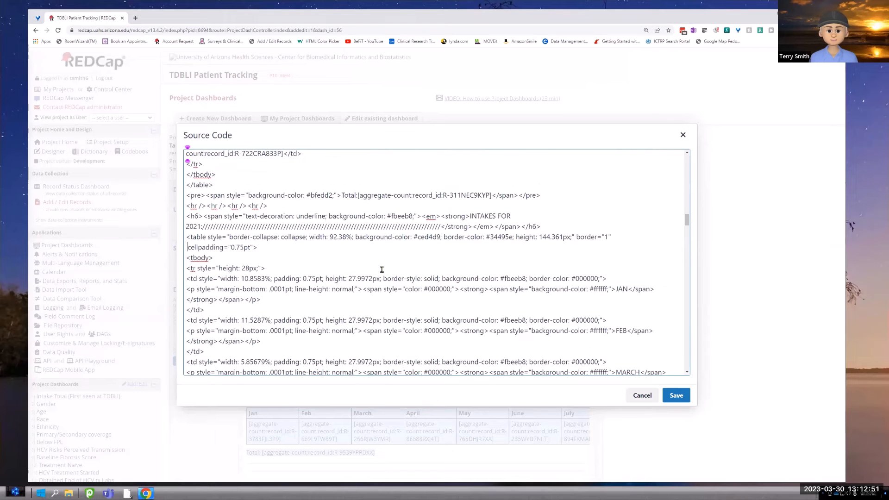
scroll(319, 273, down, 6)
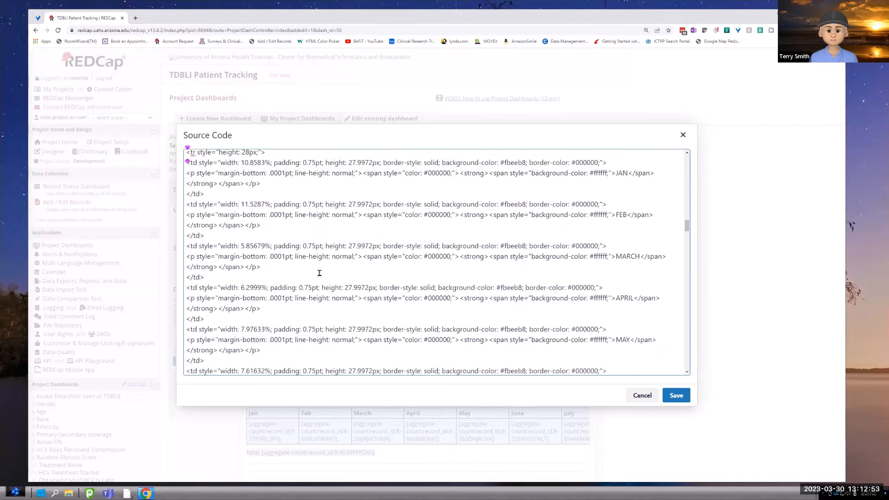
scroll(320, 273, down, 6)
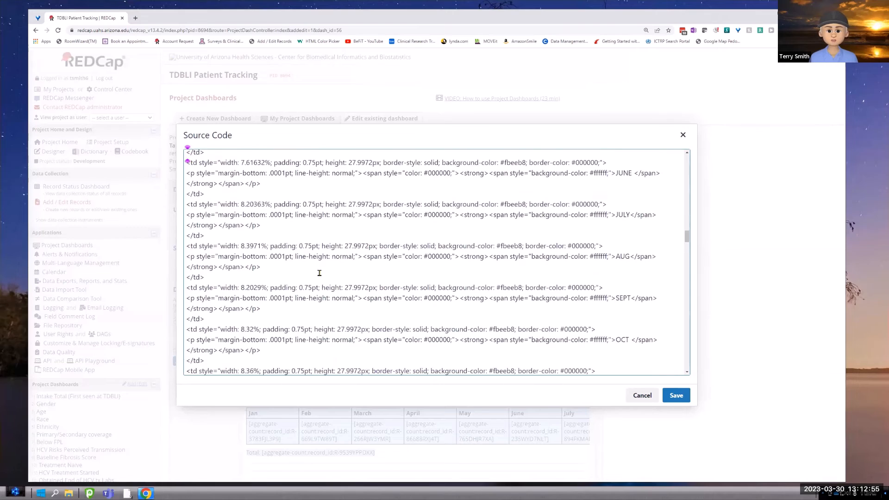
scroll(319, 273, down, 6)
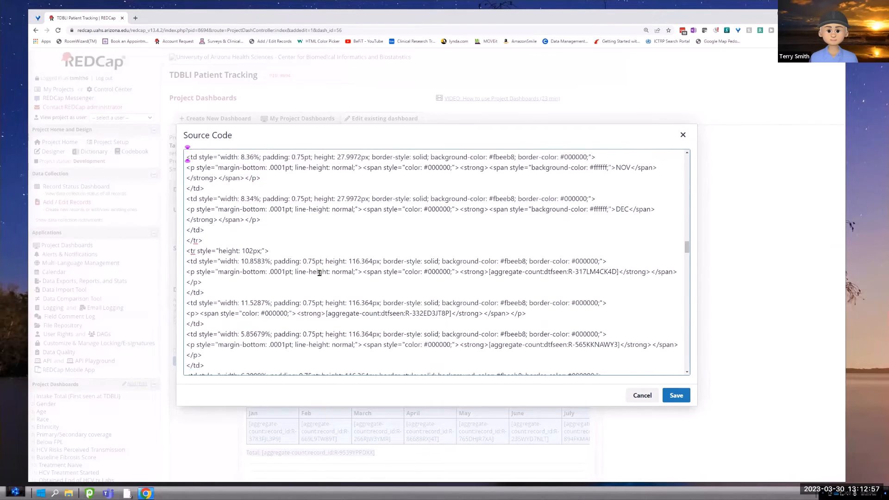
scroll(319, 270, down, 6)
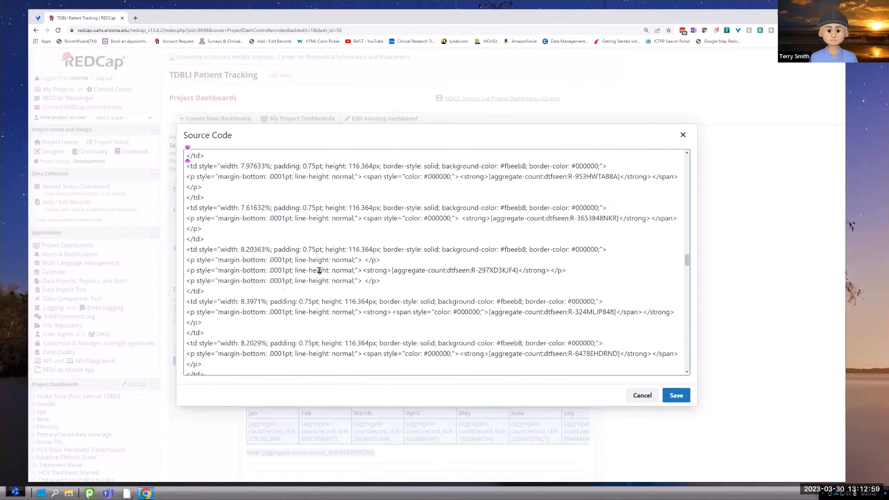
scroll(319, 270, down, 1)
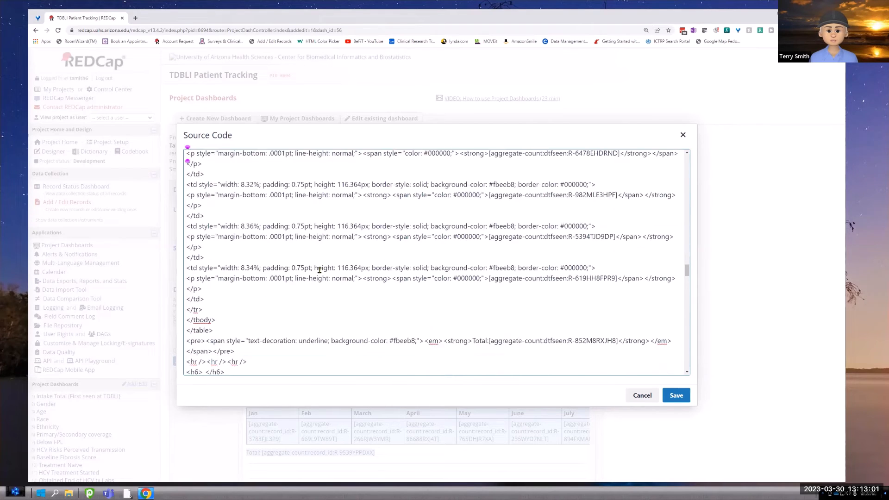
scroll(319, 270, down, 1)
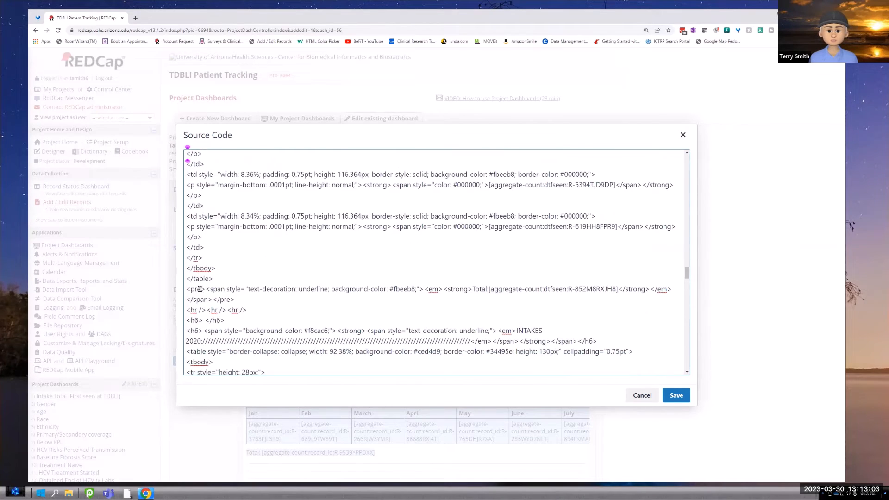
scroll(200, 289, down, 2)
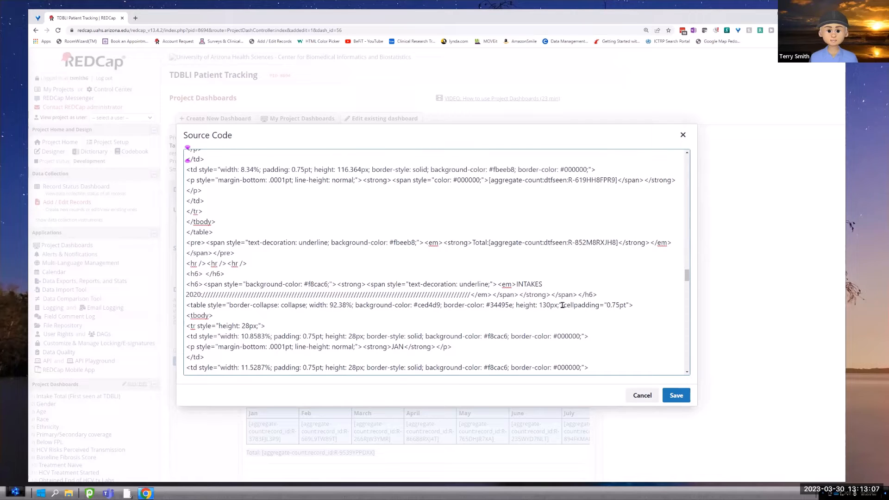
text(border="1")
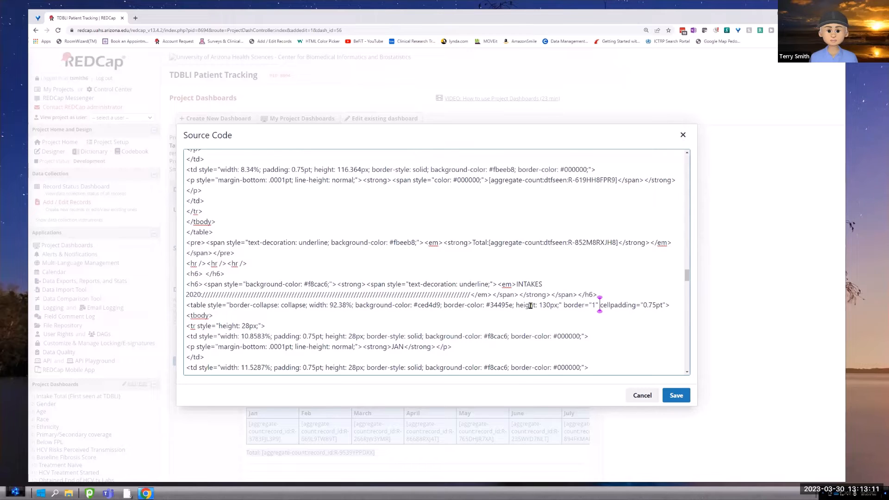
Add border="1" before cellpadding in the opening tag of the Intakes 2019 table and apply the source code edits.
scroll(530, 305, down, 5)
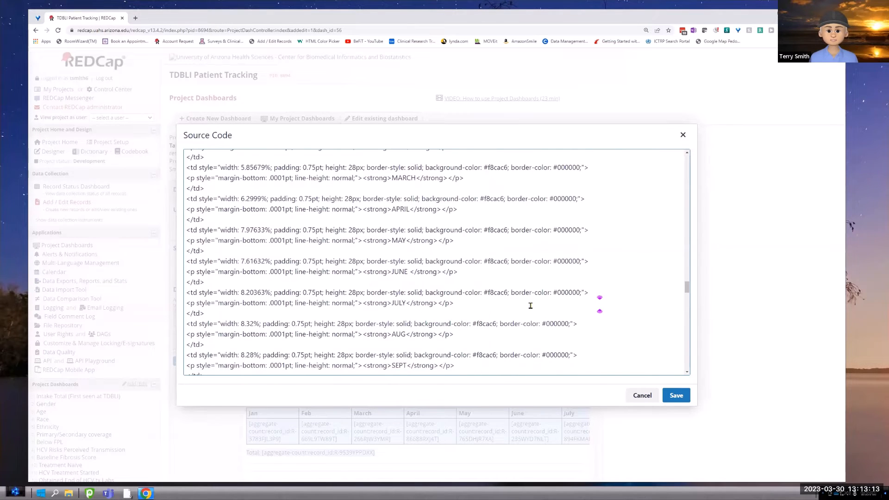
scroll(531, 306, down, 5)
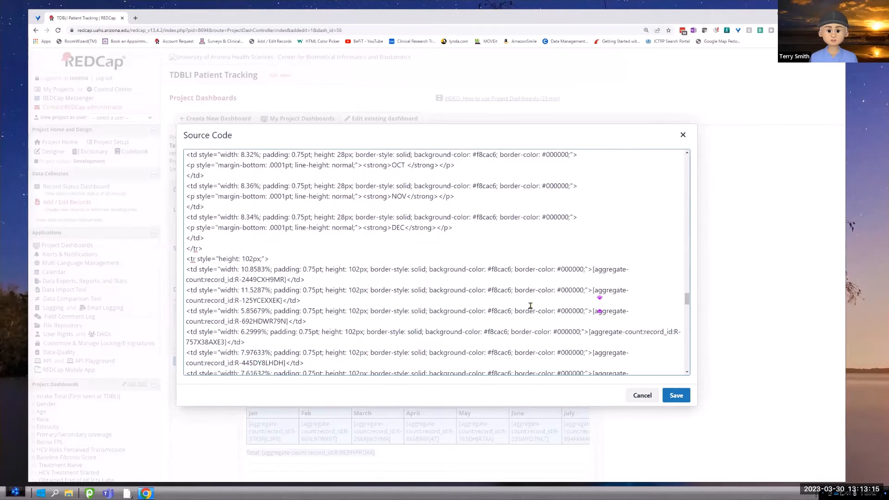
scroll(530, 306, down, 4)
scroll(530, 305, down, 3)
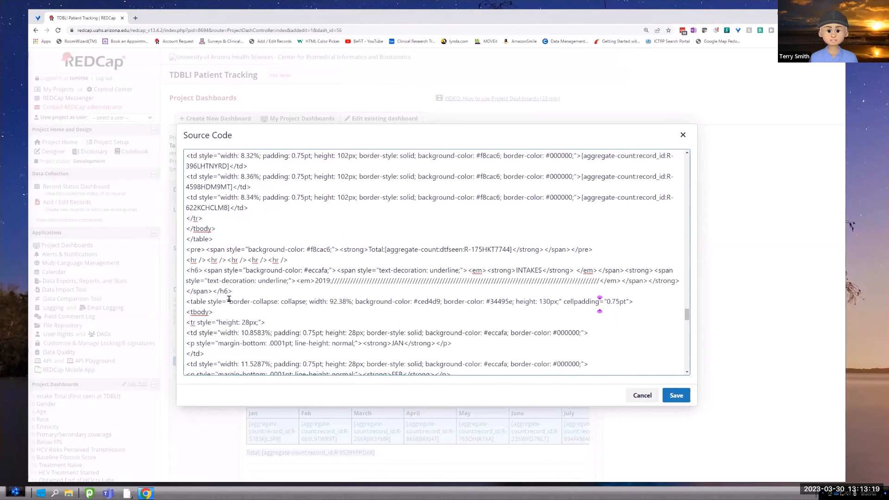
click(564, 302)
text(border="1")
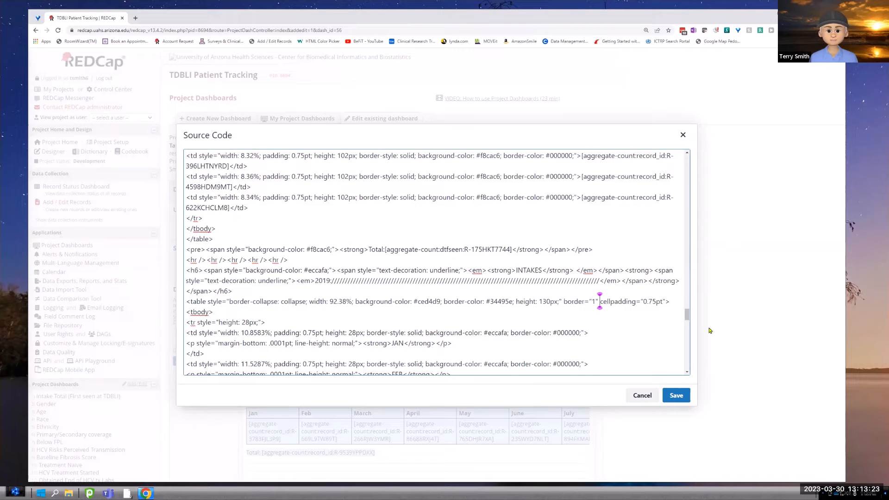
click(688, 394)
Save the dashboard and view it to check the cell borders of all the yearly tables.
scroll(424, 408, down, 10)
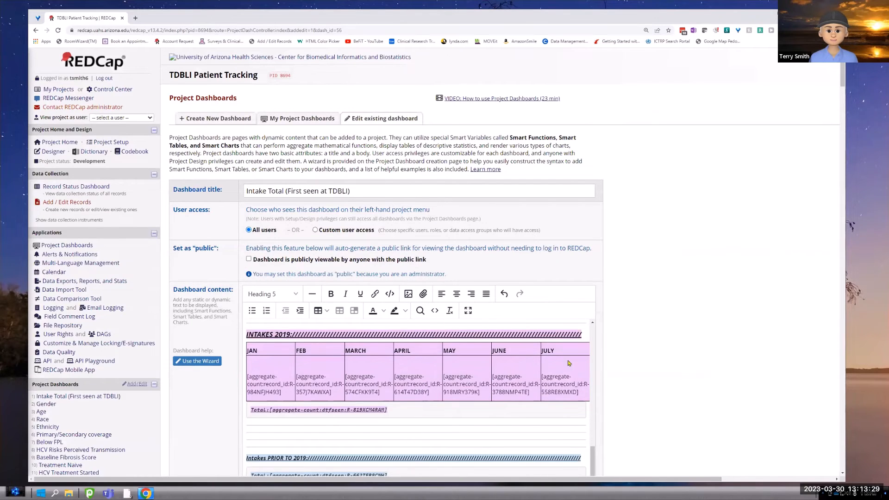
scroll(650, 360, down, 3)
click(373, 430)
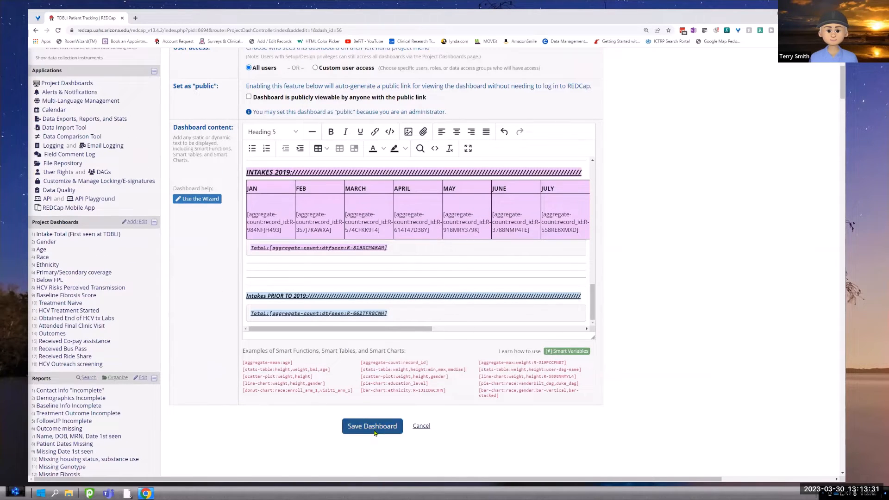
click(362, 281)
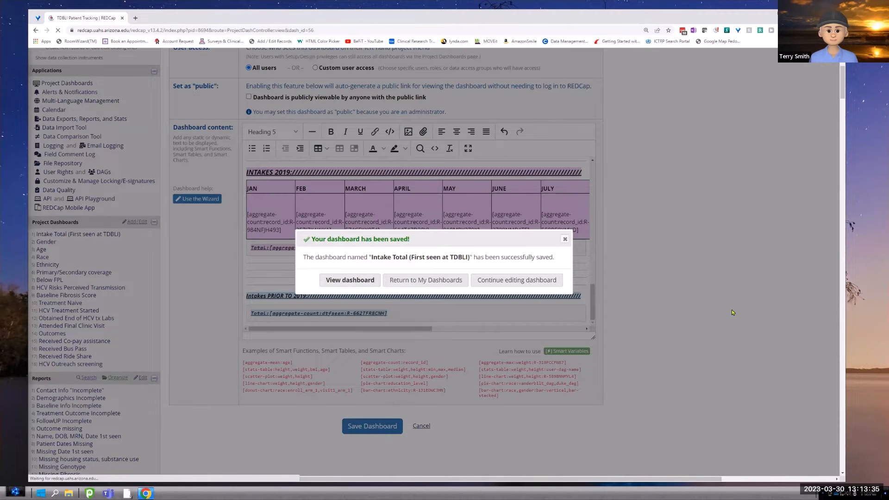
scroll(594, 303, down, 6)
scroll(594, 303, down, 4)
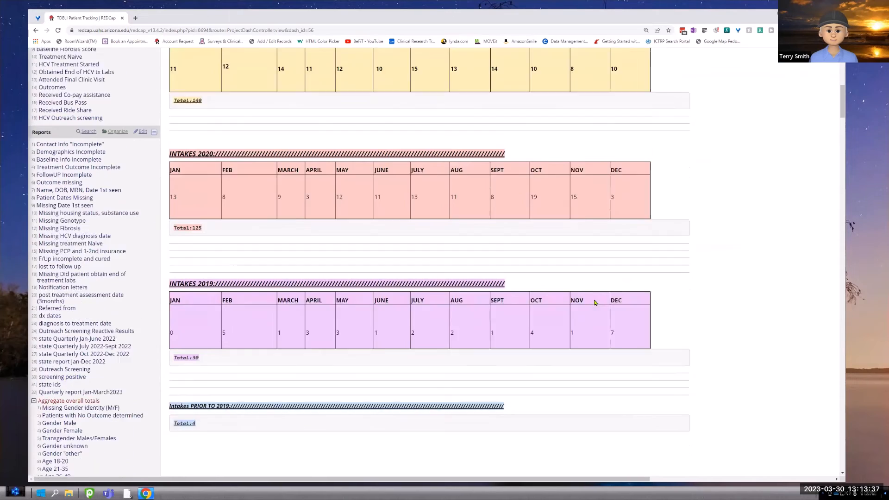
scroll(593, 302, up, 10)
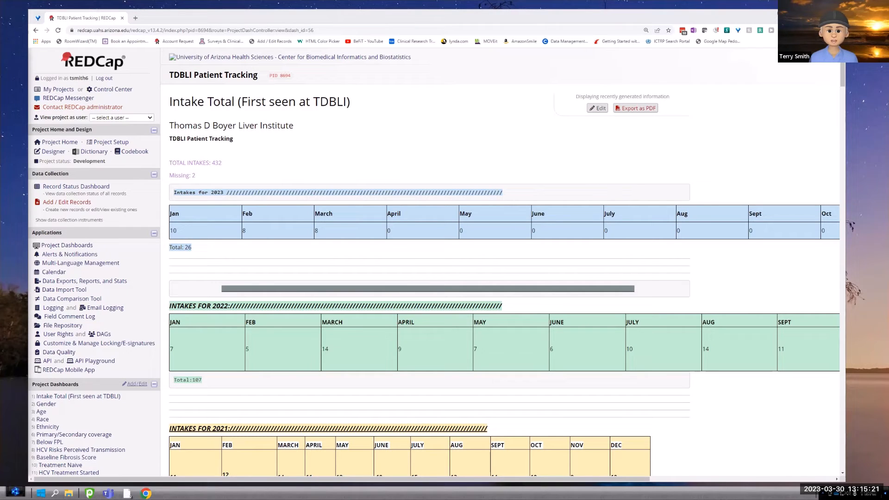
click(868, 494)
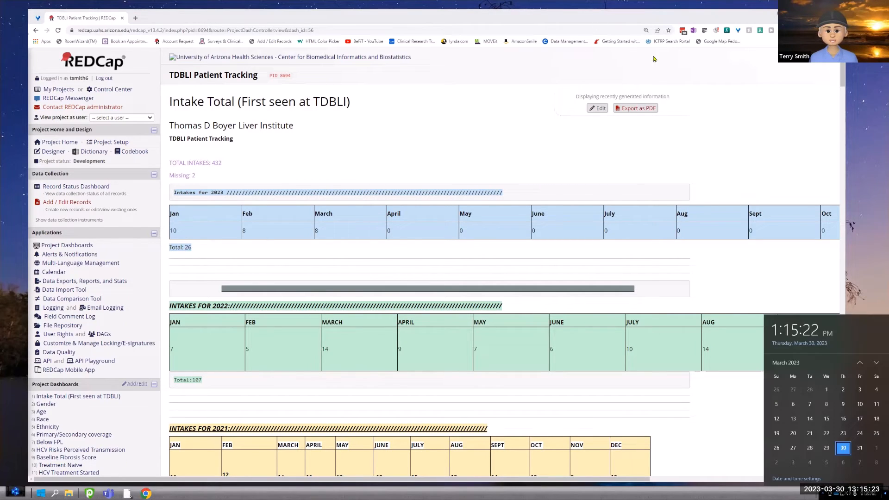
click(869, 147)
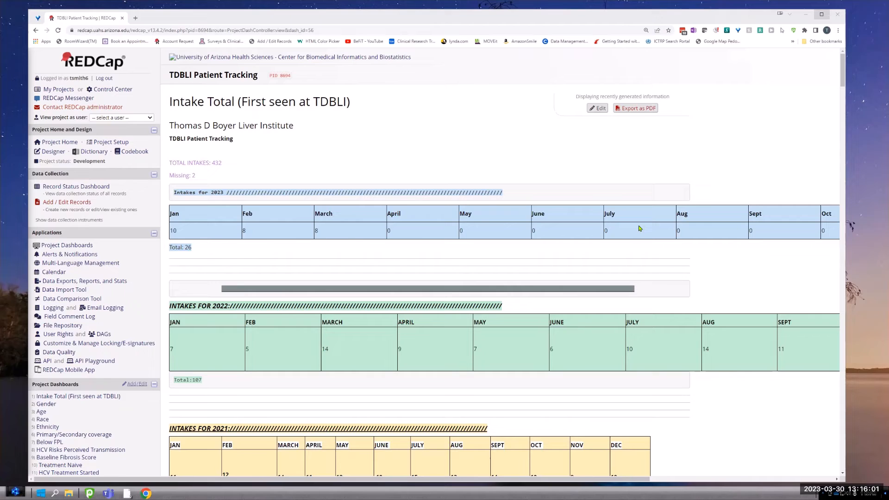
Inspect the 2023 table in the browser's developer tools, widen the element view, and examine the yearly tables' opening tags.
right_click(496, 218)
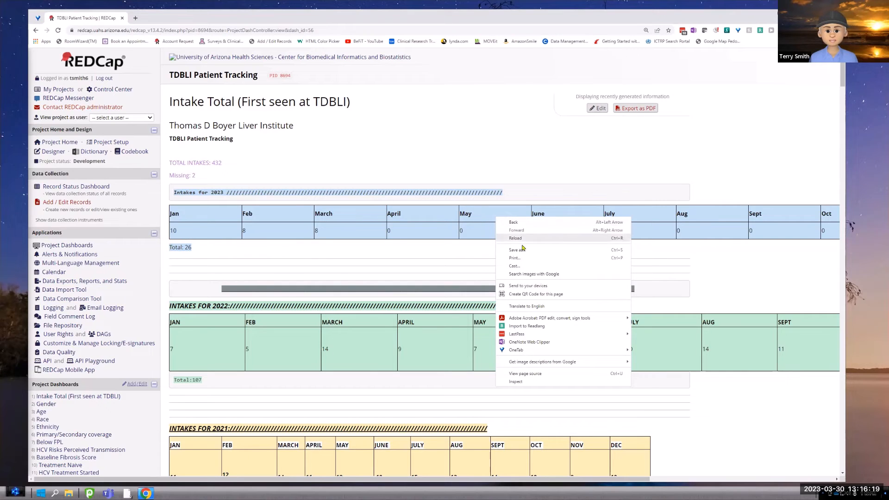
click(516, 382)
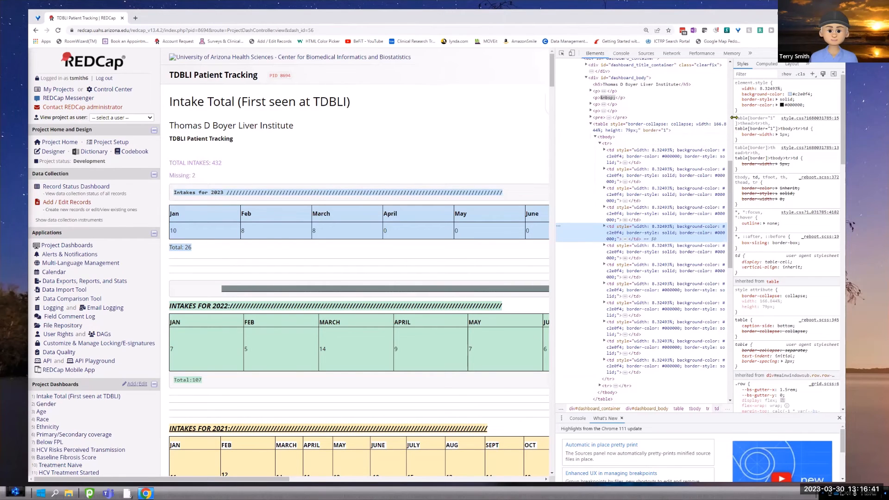
drag(733, 117, 782, 120)
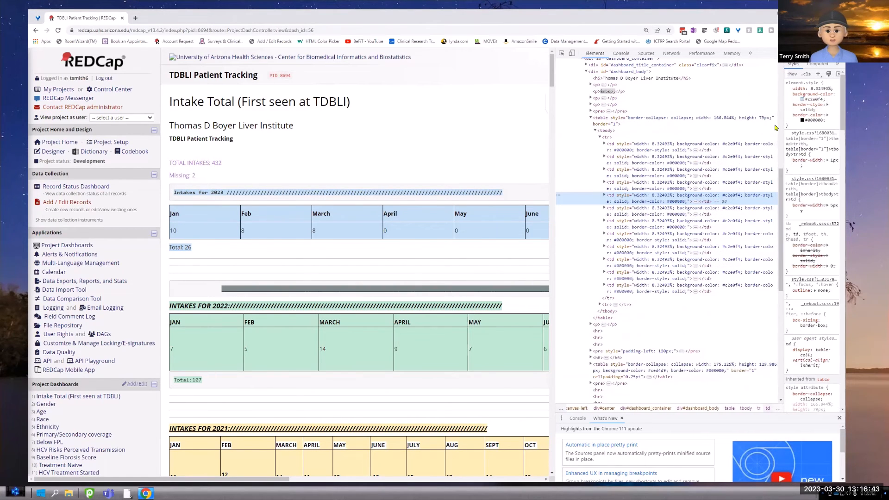
drag(556, 147, 528, 146)
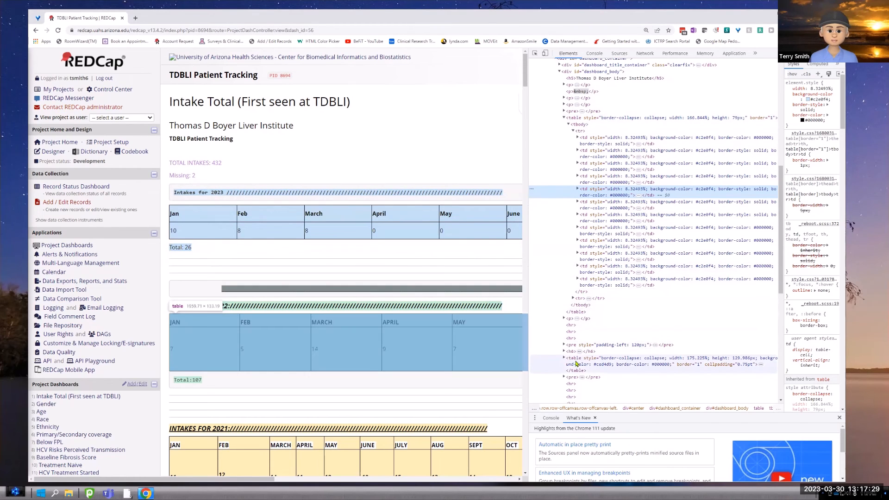
scroll(577, 363, down, 1)
scroll(577, 364, down, 4)
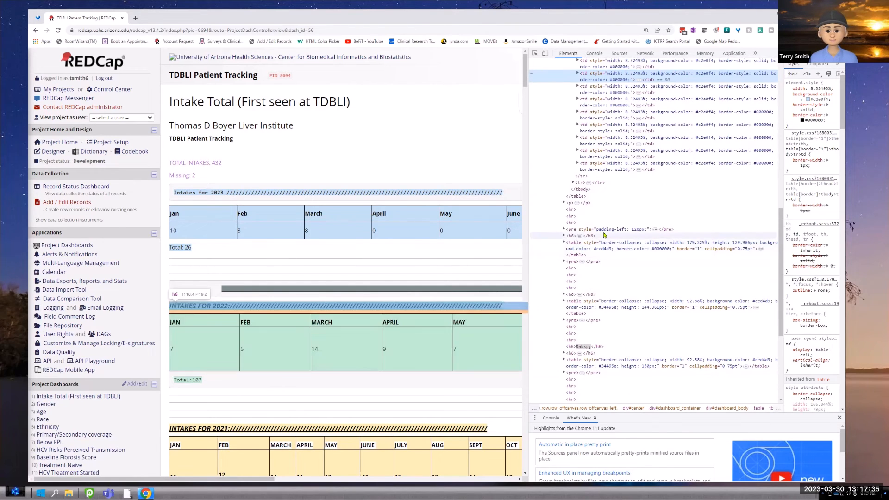
scroll(581, 186, up, 4)
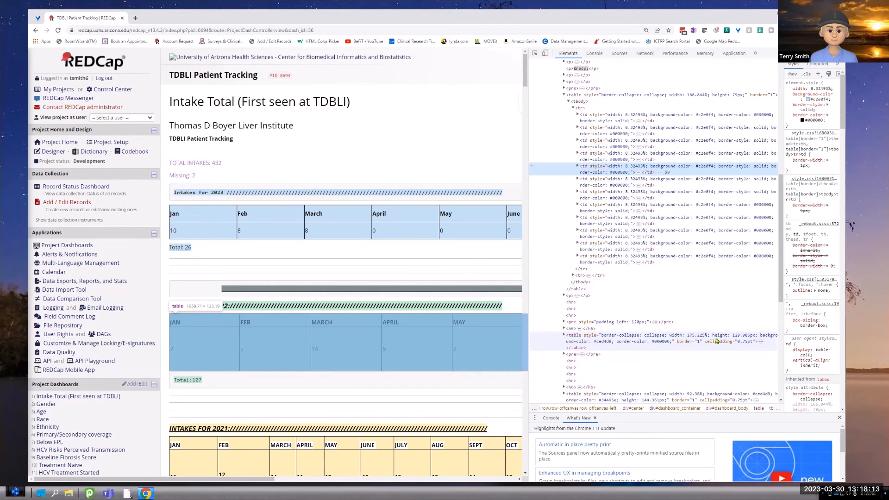
Set the border attribute of the 2022 table's tag to 0 in the inspected HTML.
click(686, 345)
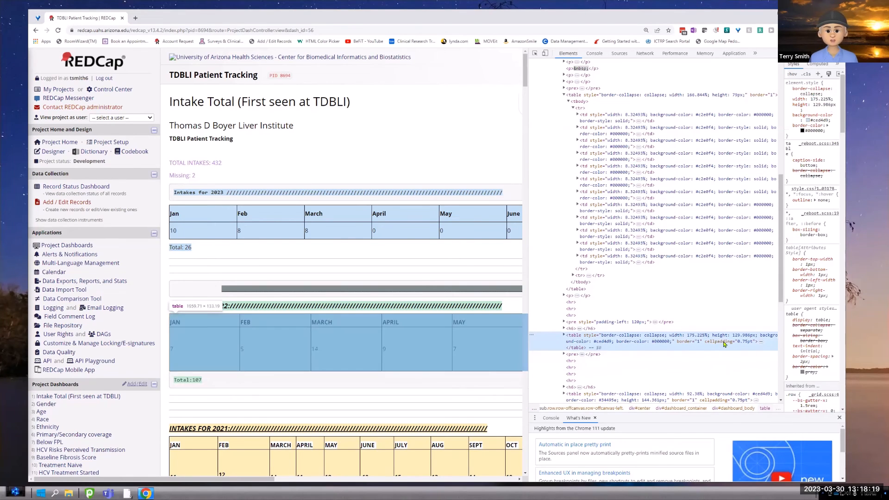
scroll(686, 340, down, 1)
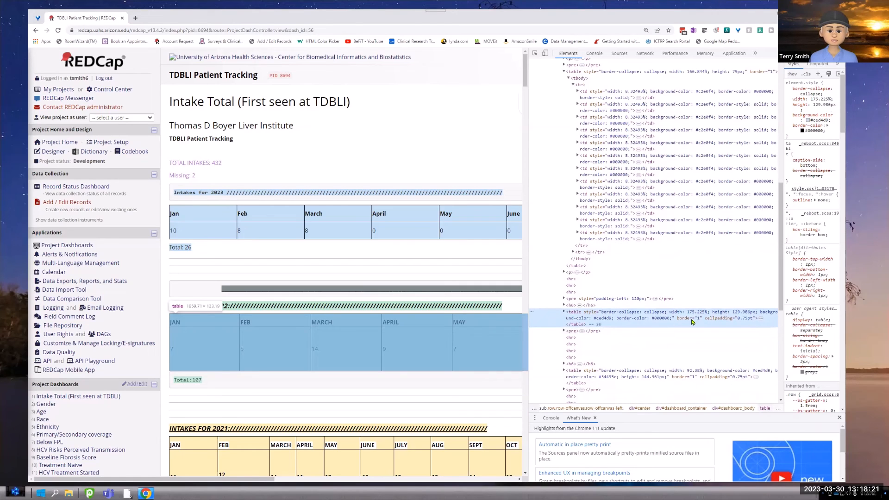
scroll(691, 322, down, 2)
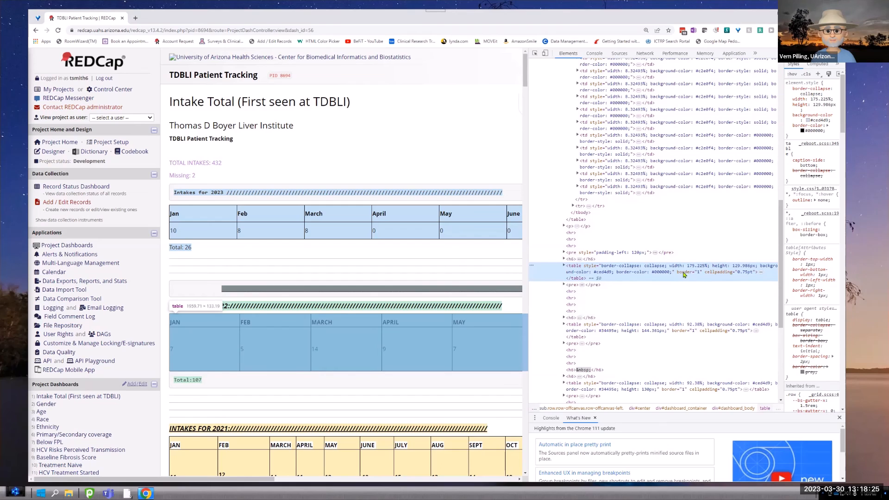
double_click(692, 273)
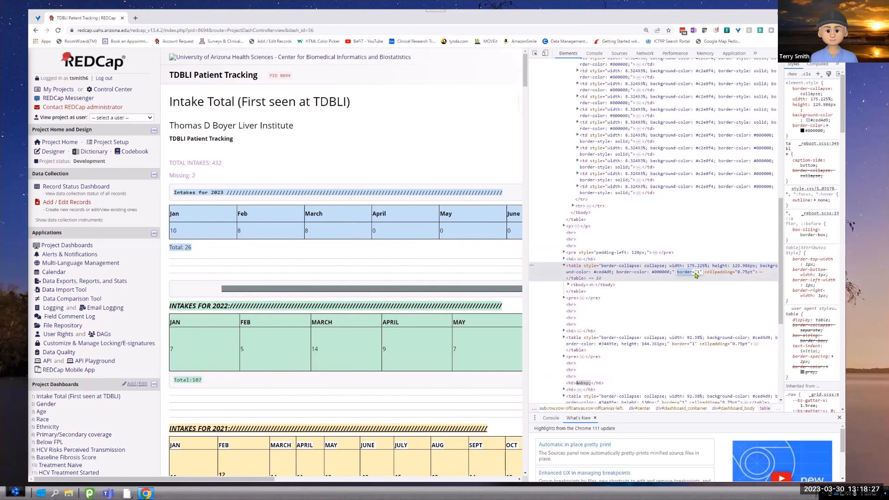
key(Tab)
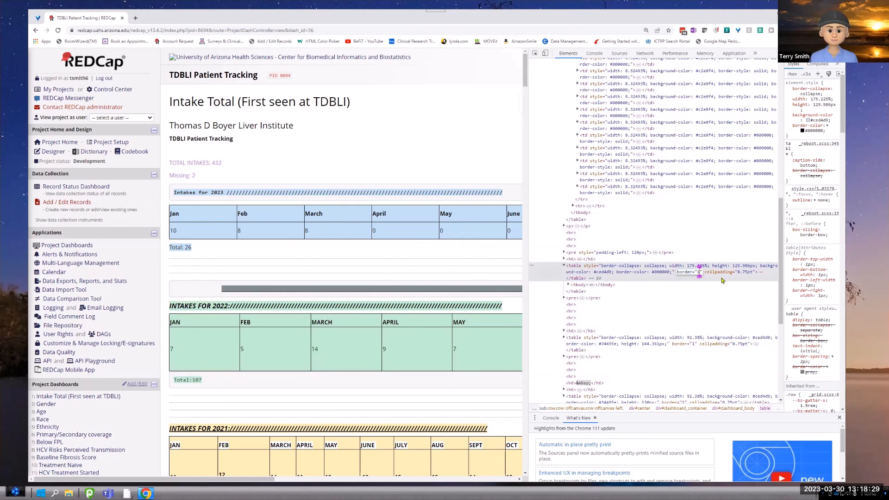
key(BackSpace)
text(0)
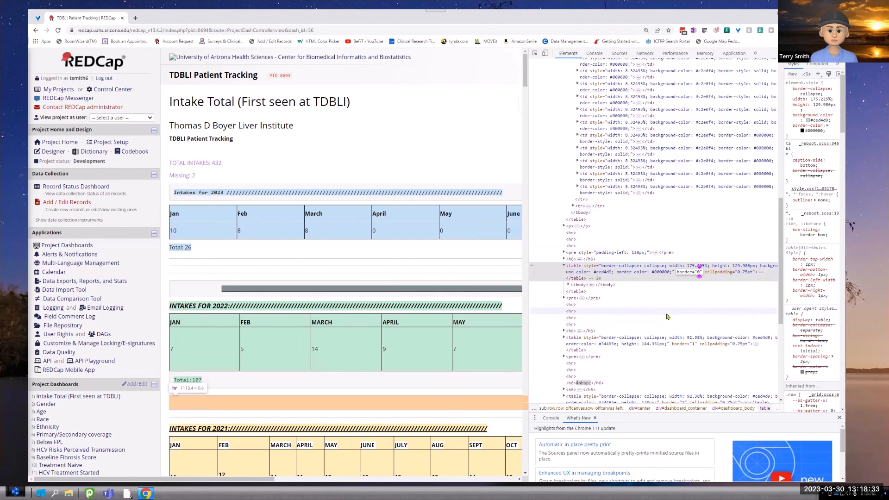
key(Return)
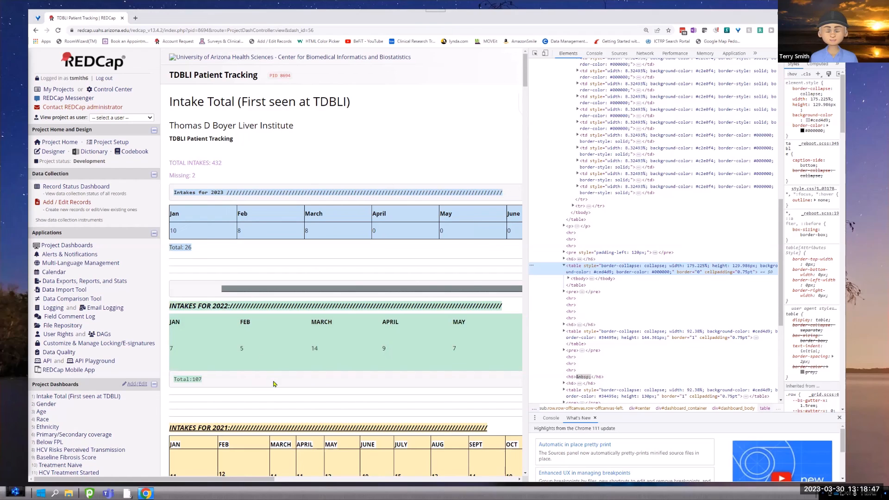
Set the 2022 table's border attribute back to 1 in the inspected HTML and close the developer tools.
double_click(699, 275)
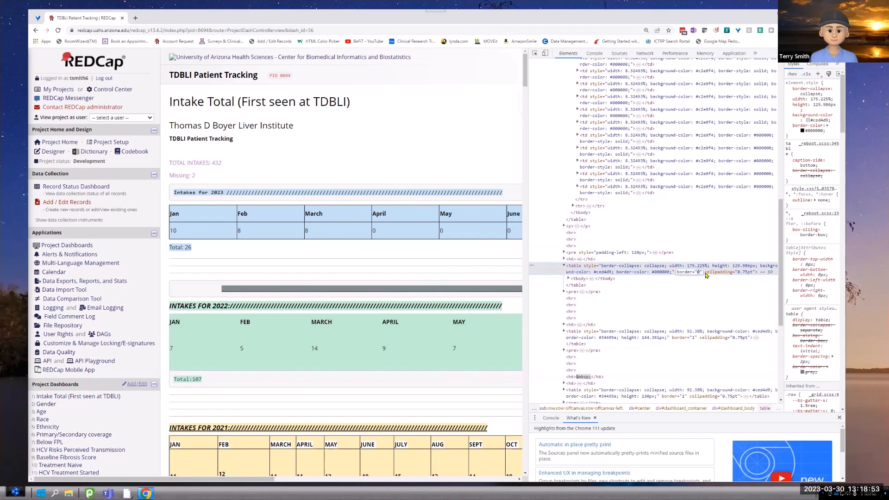
text(1)
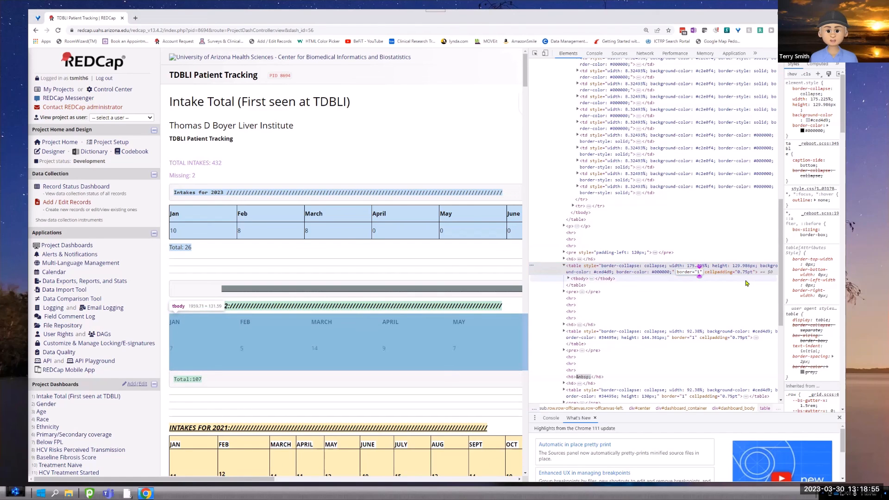
key(Return)
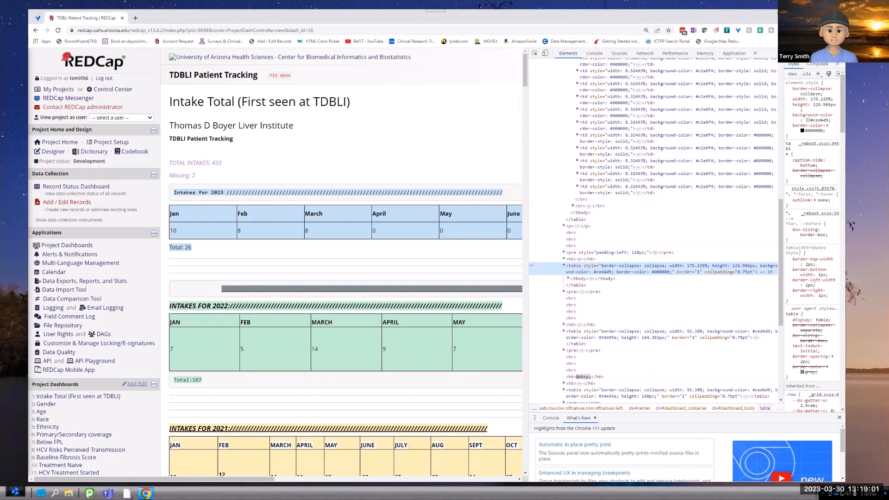
key(F12)
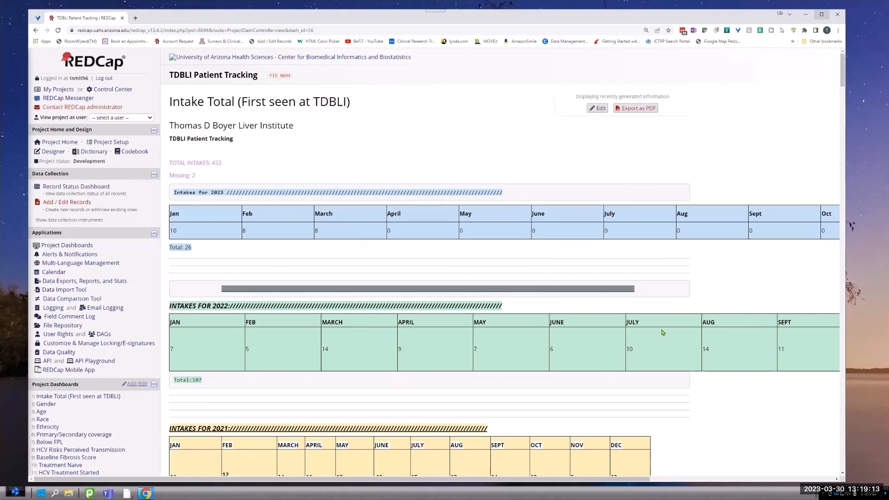
scroll(663, 277, down, 1)
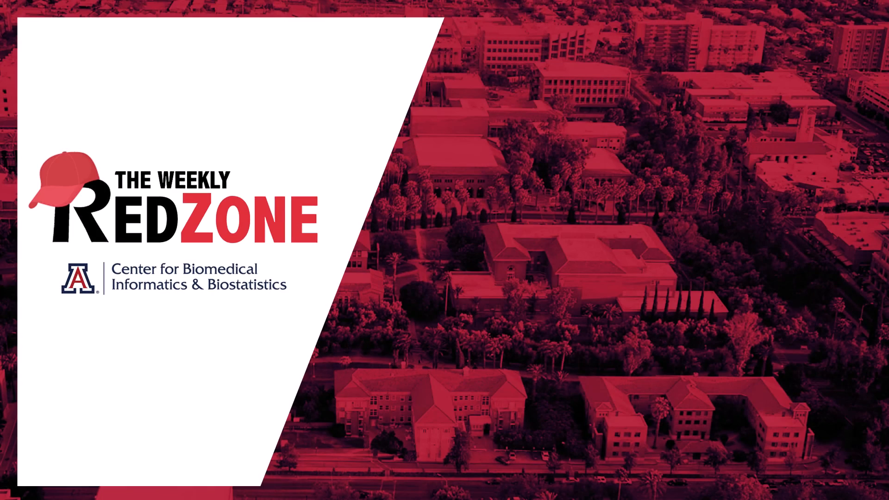